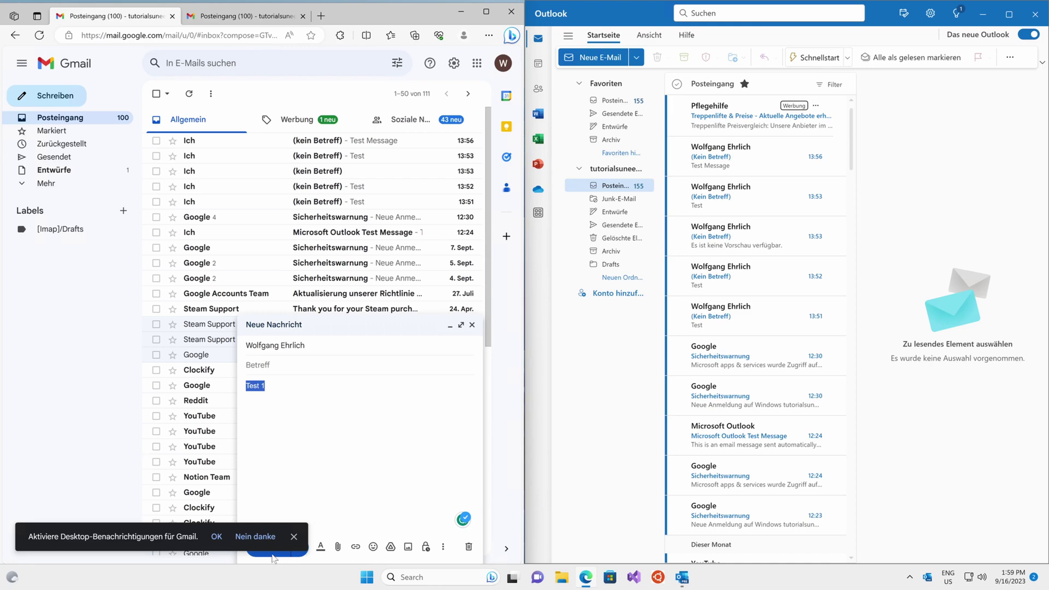
- Send the Test 1 and Test 2 Gmail drafts, close Outlook, and minimize the browser
click(294, 536)
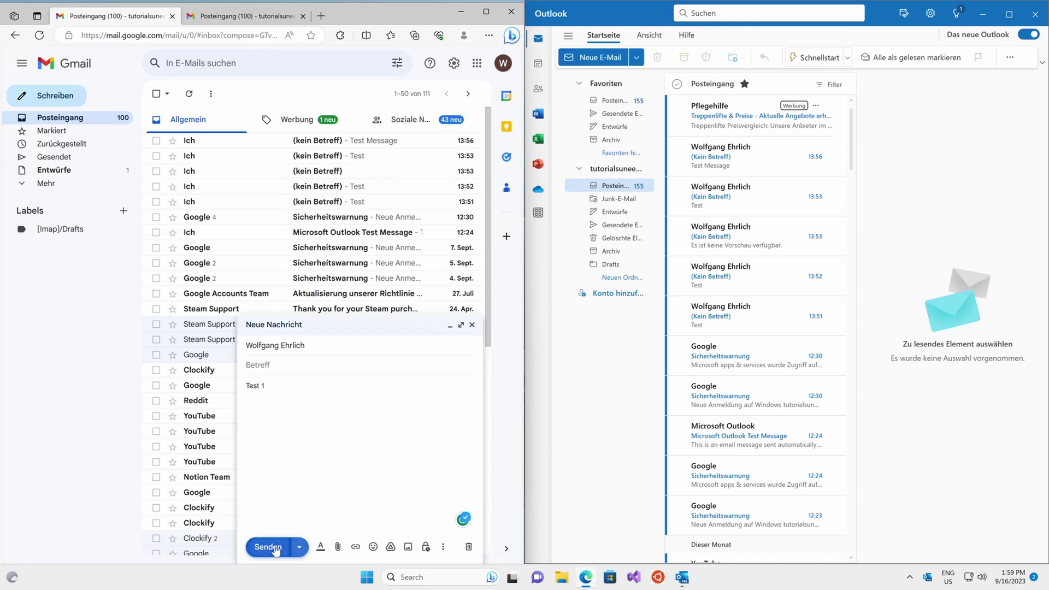
click(271, 547)
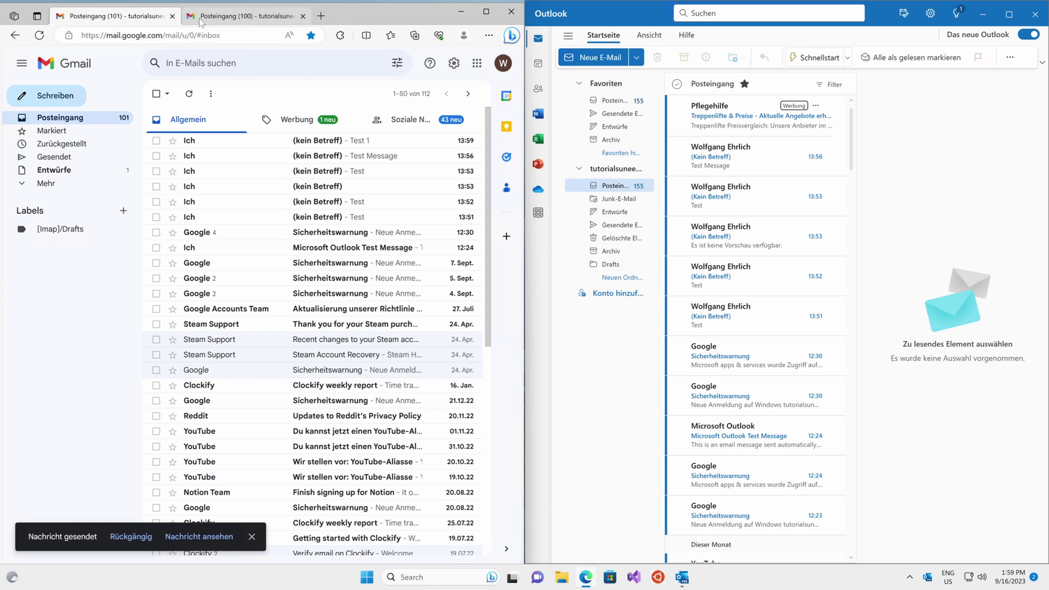
click(231, 18)
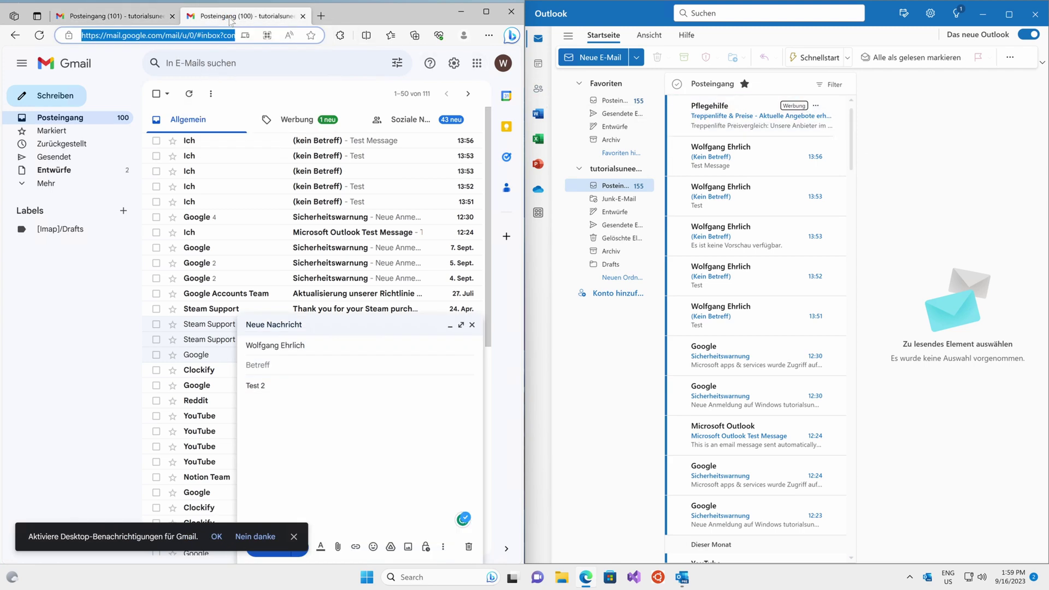
click(990, 107)
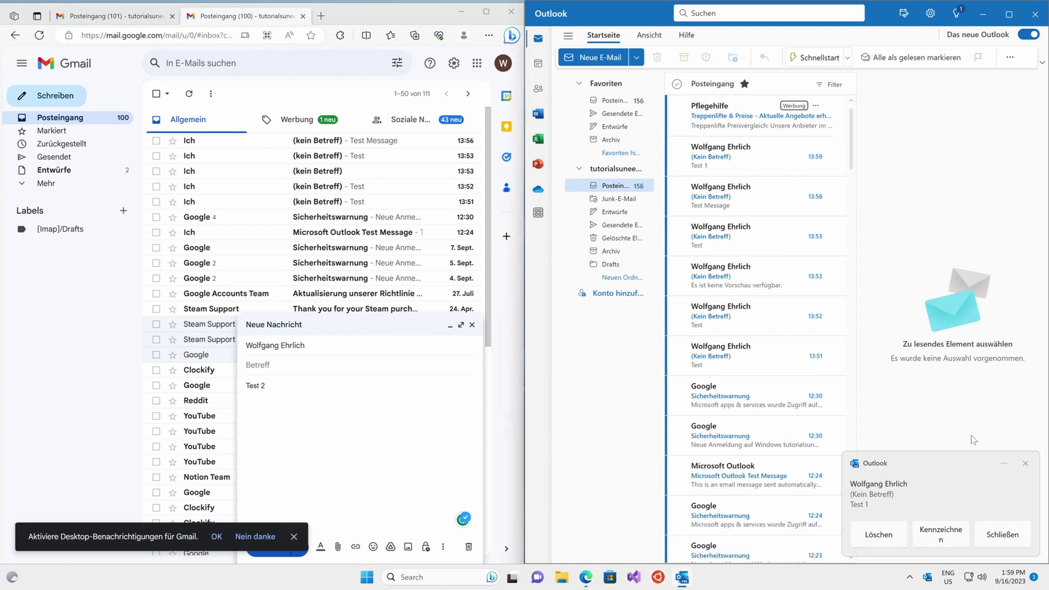
click(1044, 24)
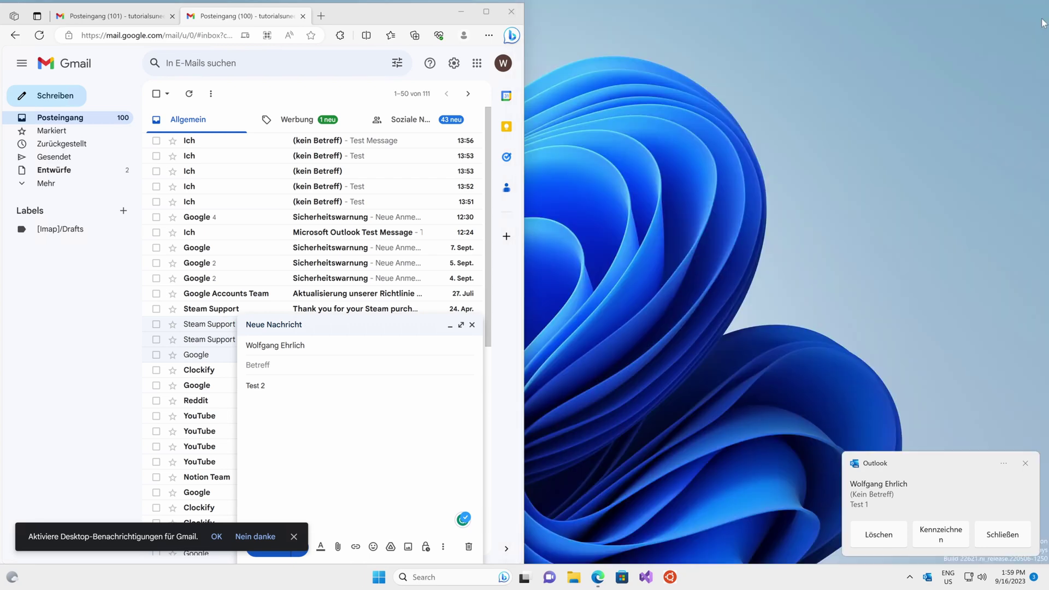
click(277, 553)
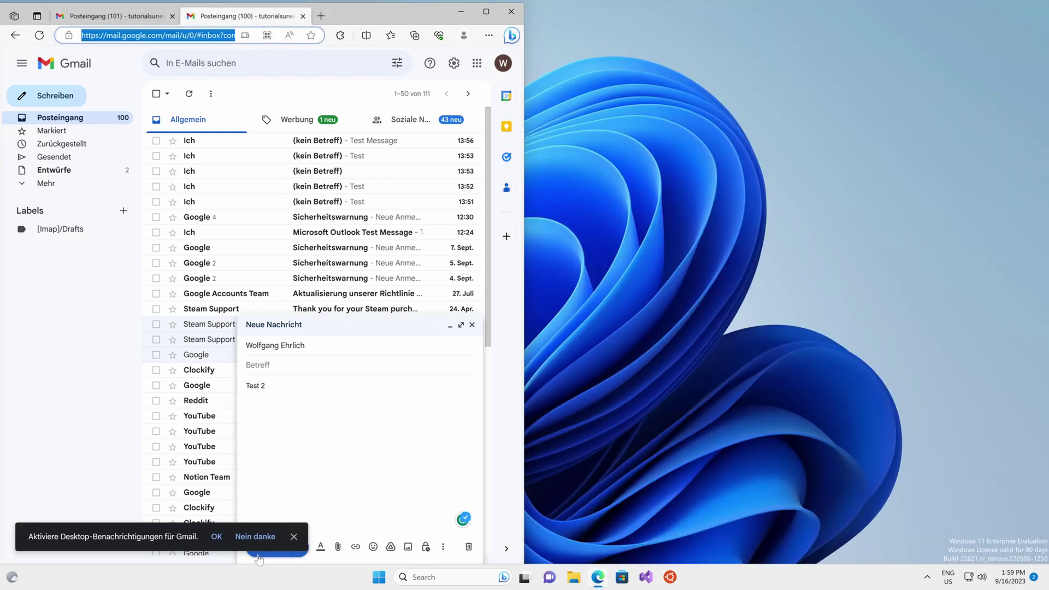
click(461, 11)
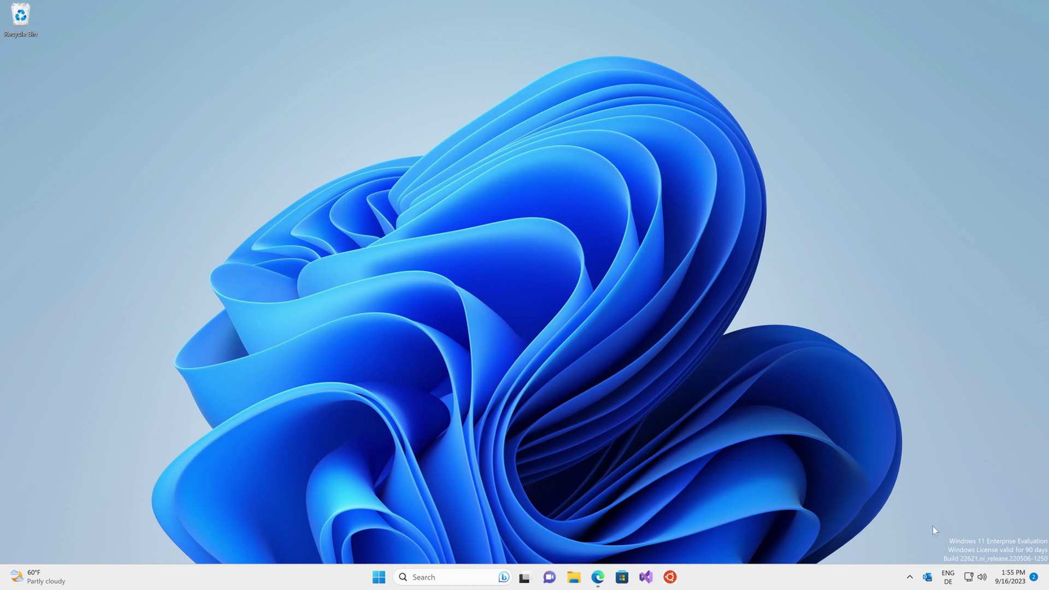
- Briefly open and close Outlook, then send the Test Message draft from maximized Gmail and minimize it
click(927, 577)
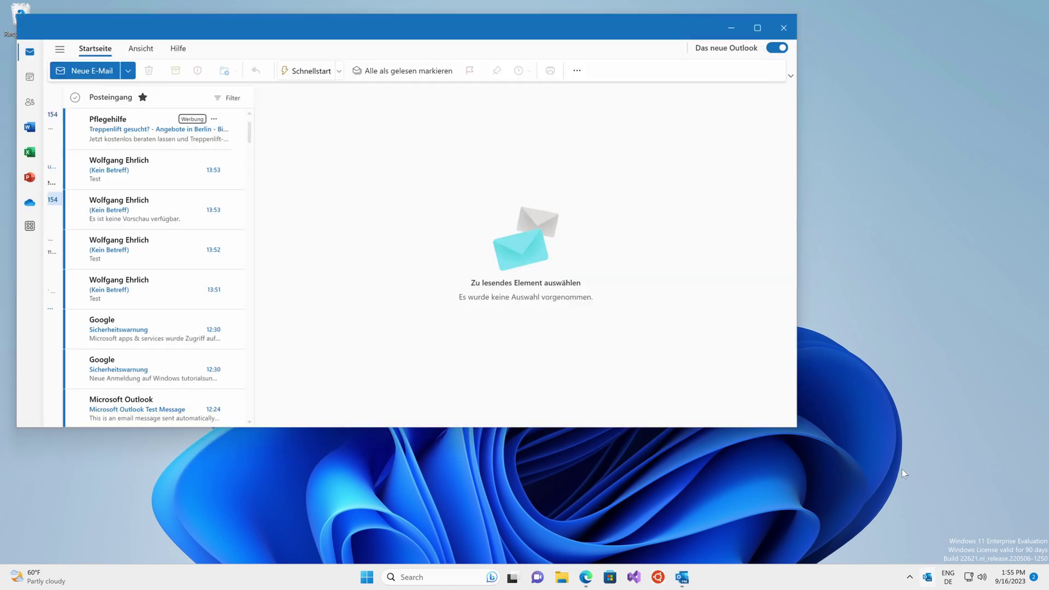
click(789, 35)
click(597, 577)
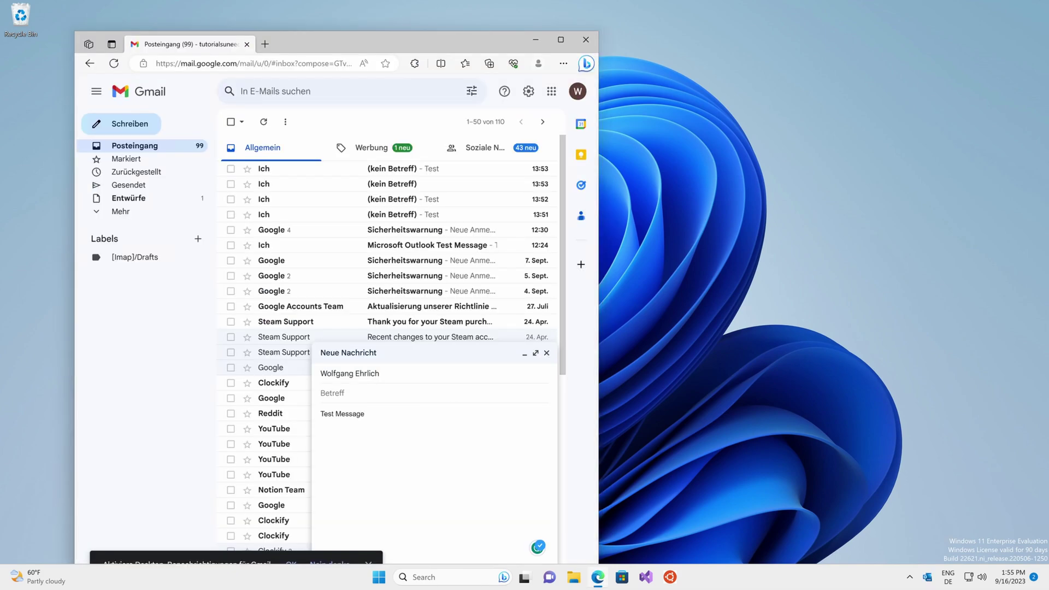
double_click(467, 41)
click(793, 545)
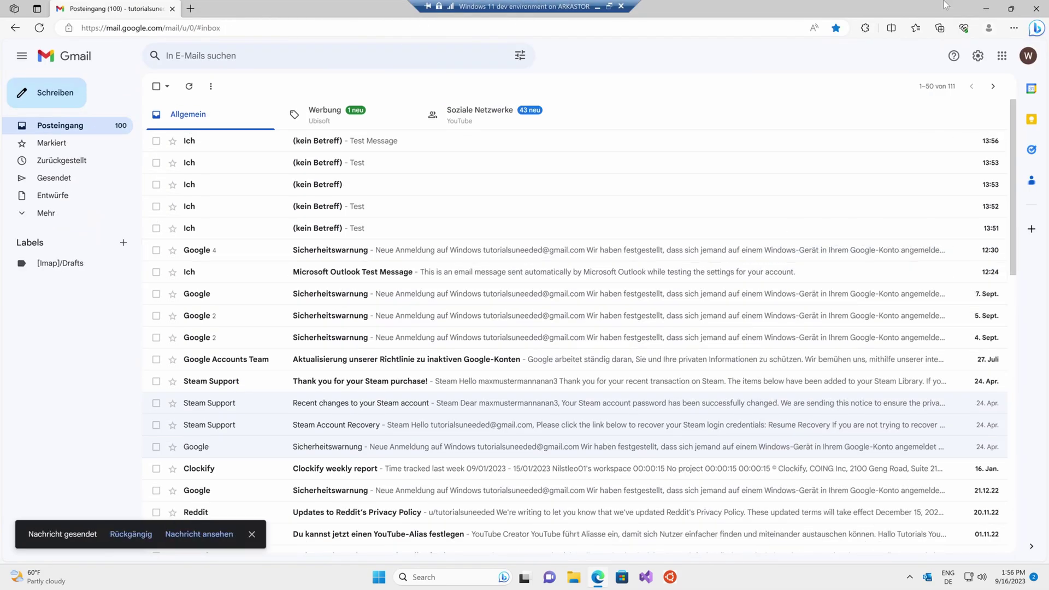
click(995, 6)
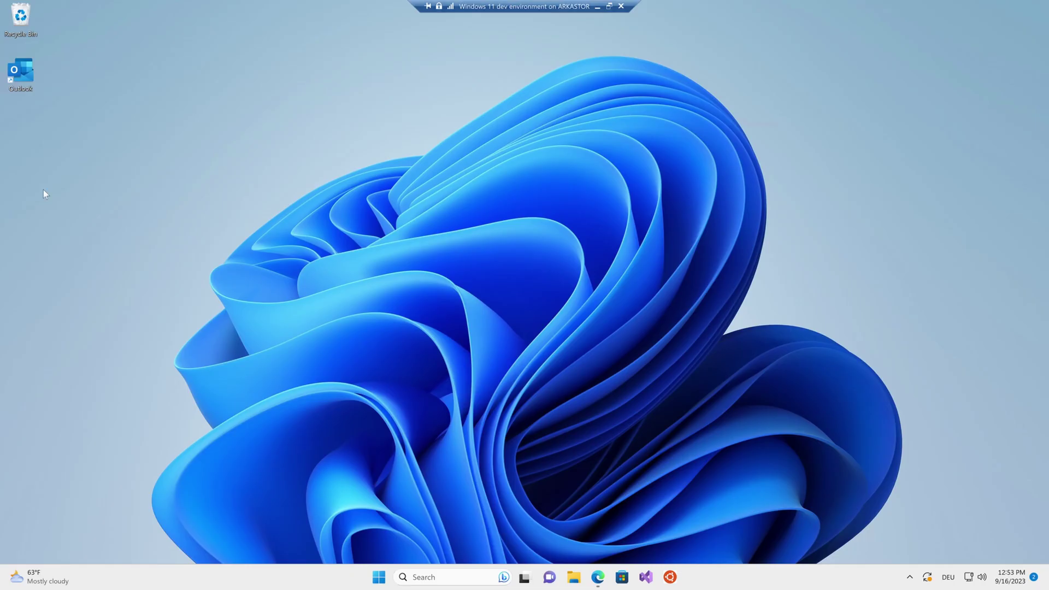
- Launch classic Outlook and confirm the switch using the 'Try the new Outlook' toggle
double_click(21, 75)
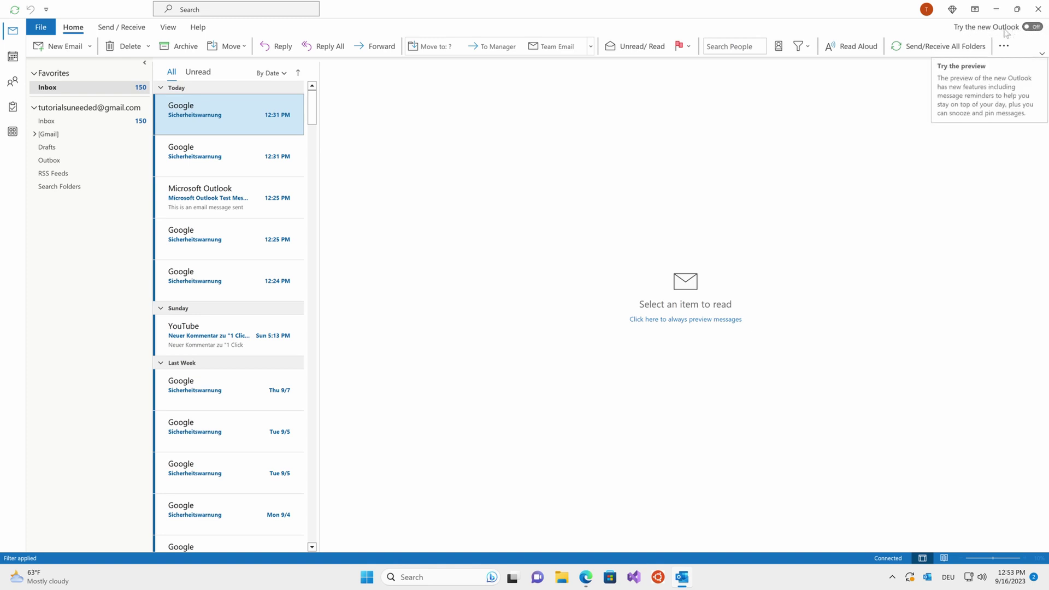
click(1034, 26)
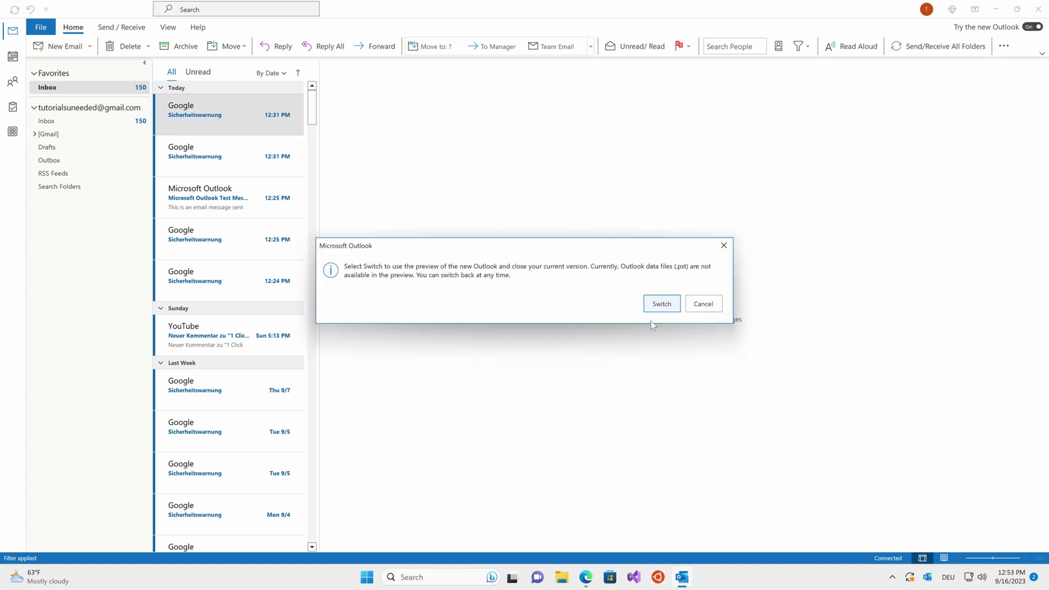
click(663, 306)
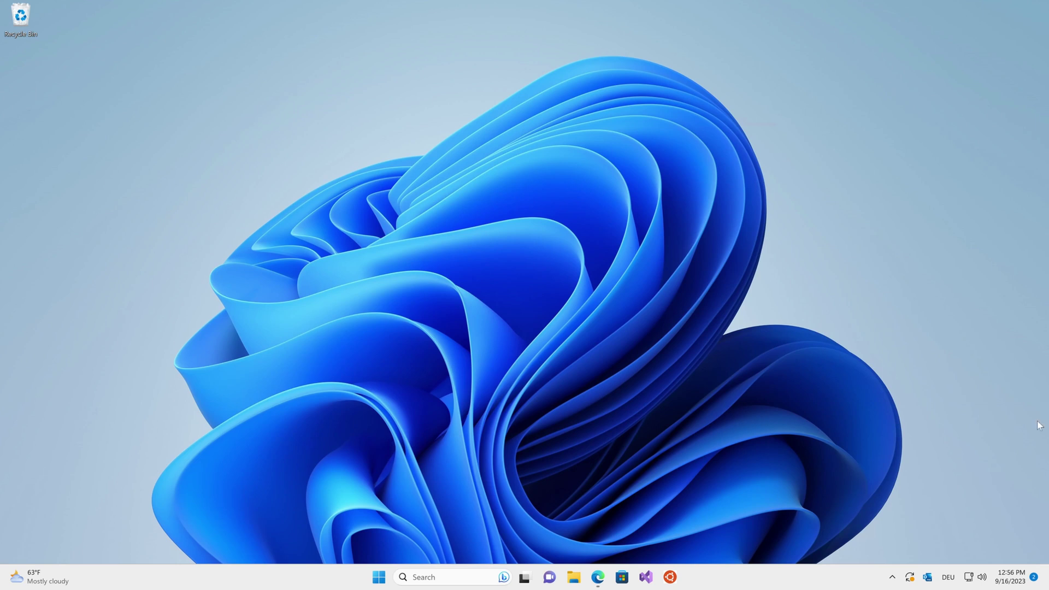
- Minimize the new Outlook window, check the hidden tray icons, and bring up the taskbar context menu
click(927, 577)
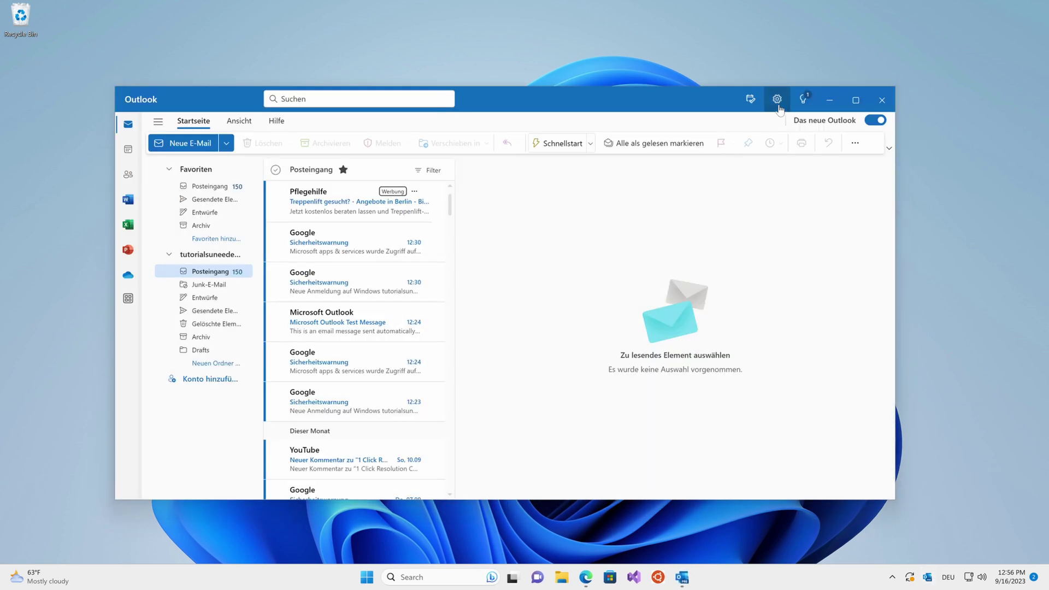
click(830, 100)
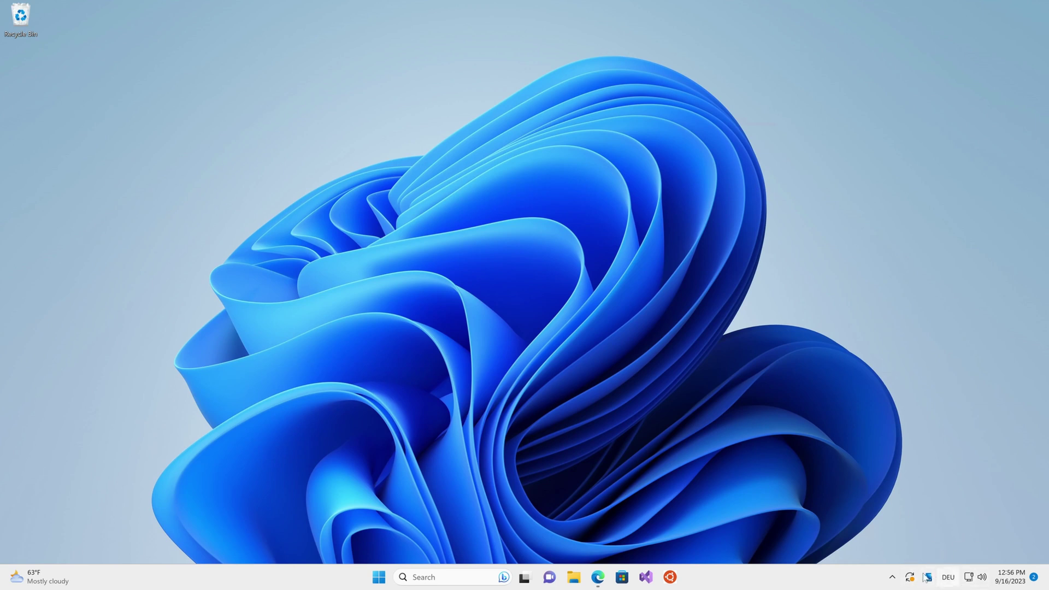
click(893, 578)
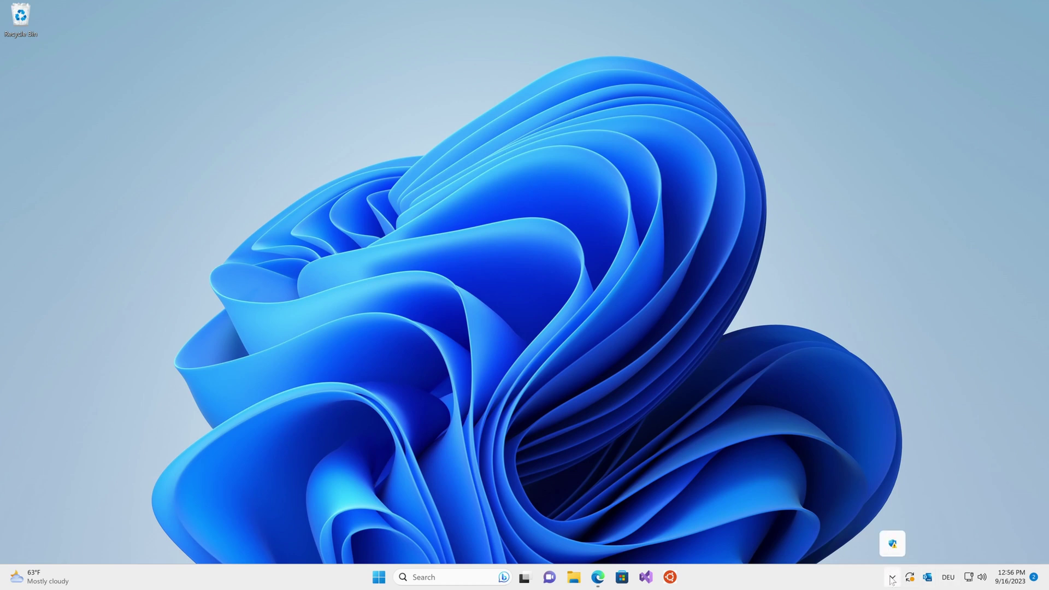
click(892, 580)
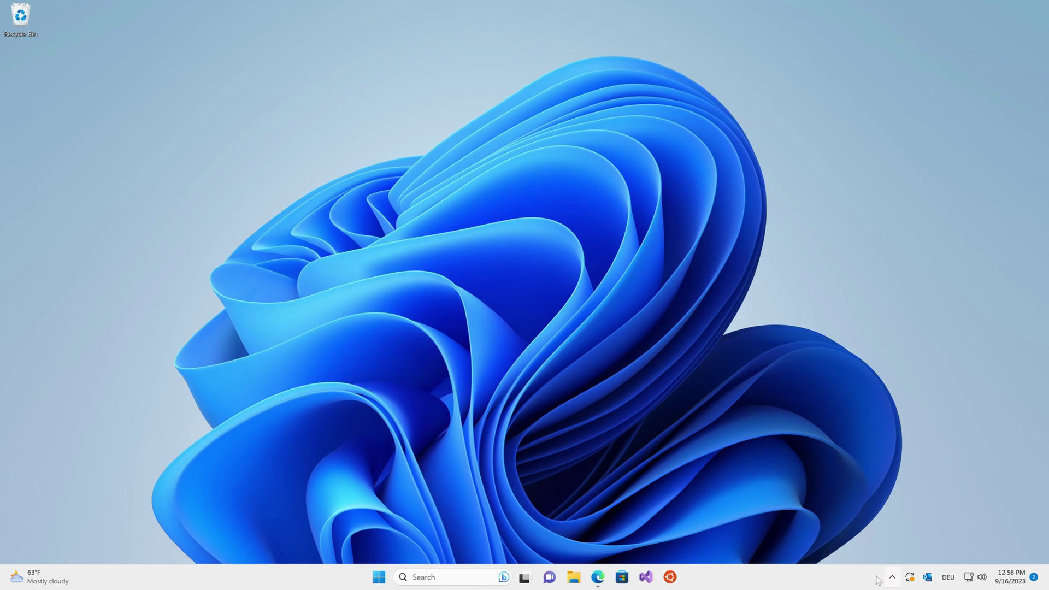
right_click(840, 578)
- In Taskbar settings, expand Taskbar behaviors and Other system tray icons to review Outlook's toggles, then minimize Settings
click(855, 553)
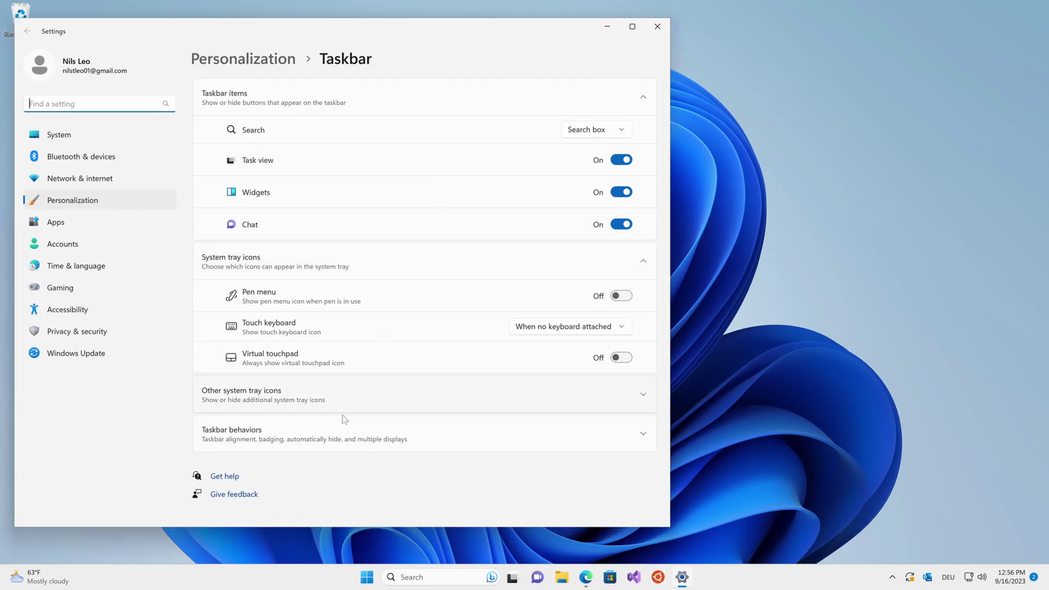
click(345, 423)
scroll(360, 399, down, 1)
click(344, 336)
scroll(334, 317, down, 3)
scroll(280, 265, up, 1)
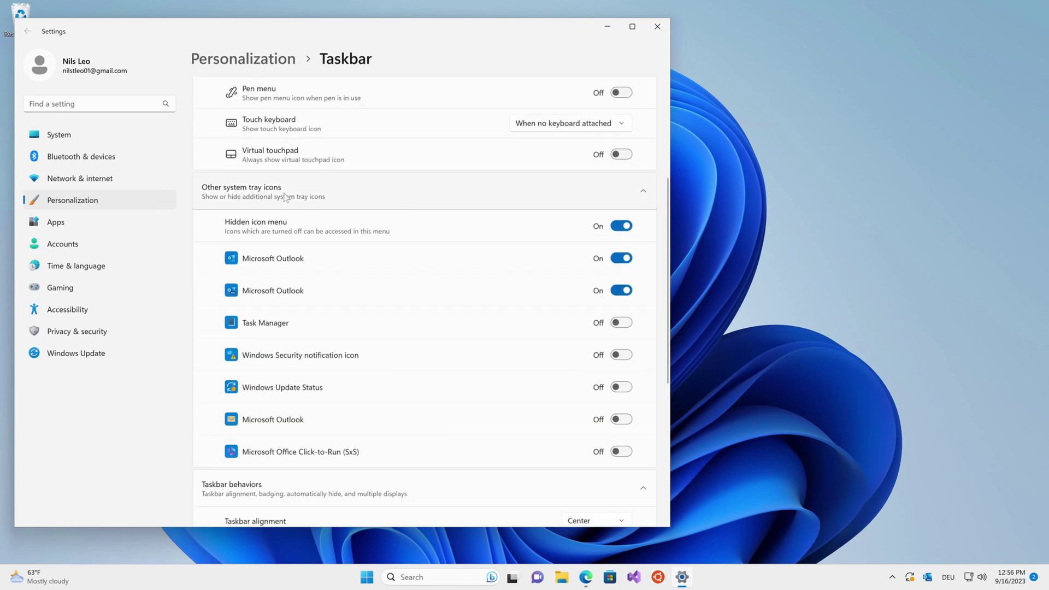
click(426, 192)
click(334, 204)
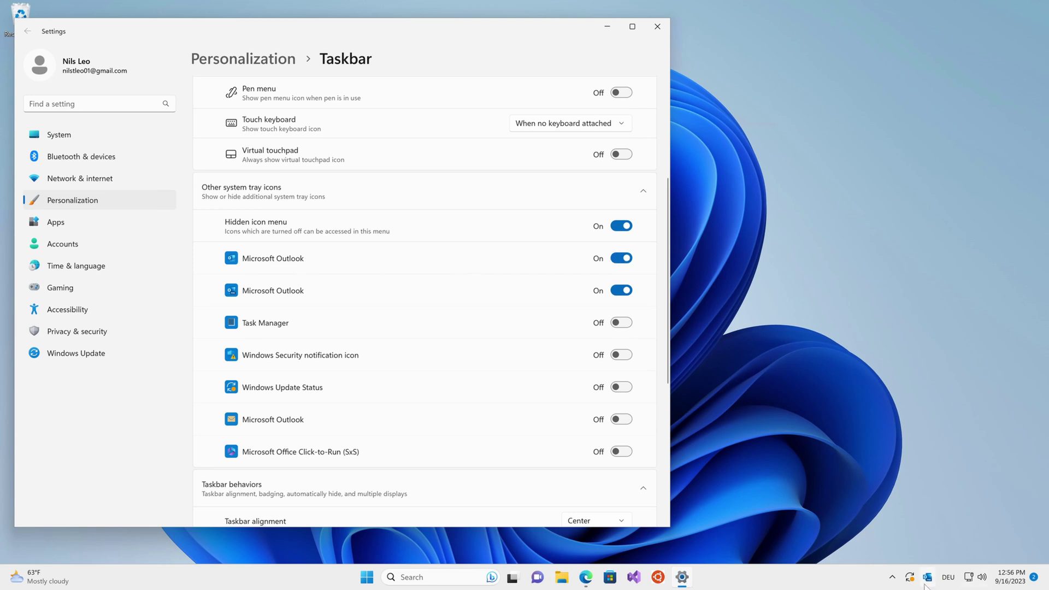
click(617, 29)
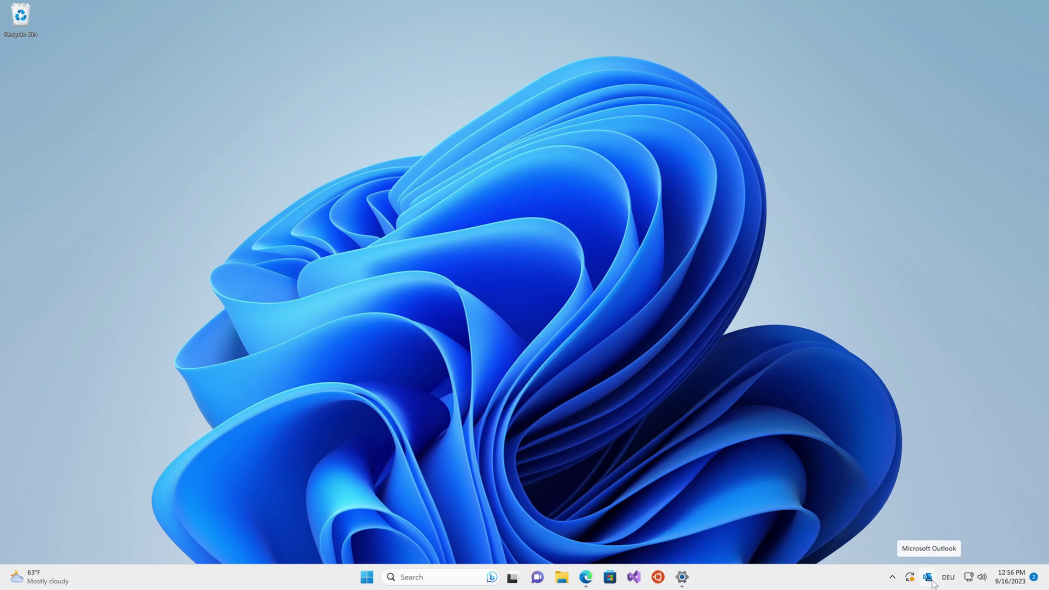
- Review the Outlook tray icon's 'Ausblenden, wenn minimiert' option, then restore Outlook from the tray and minimize it
right_click(929, 578)
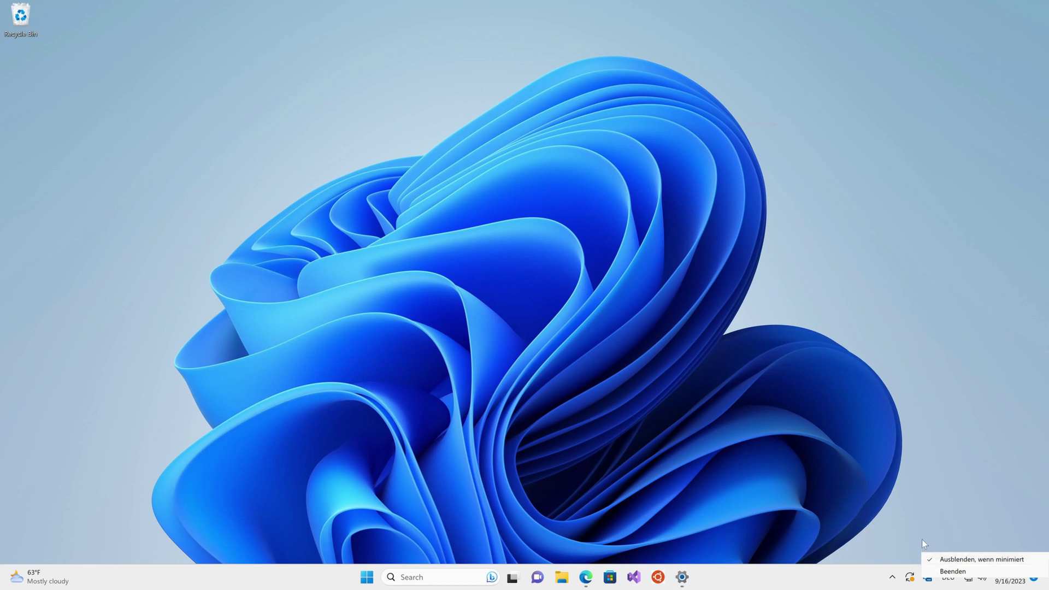
click(798, 505)
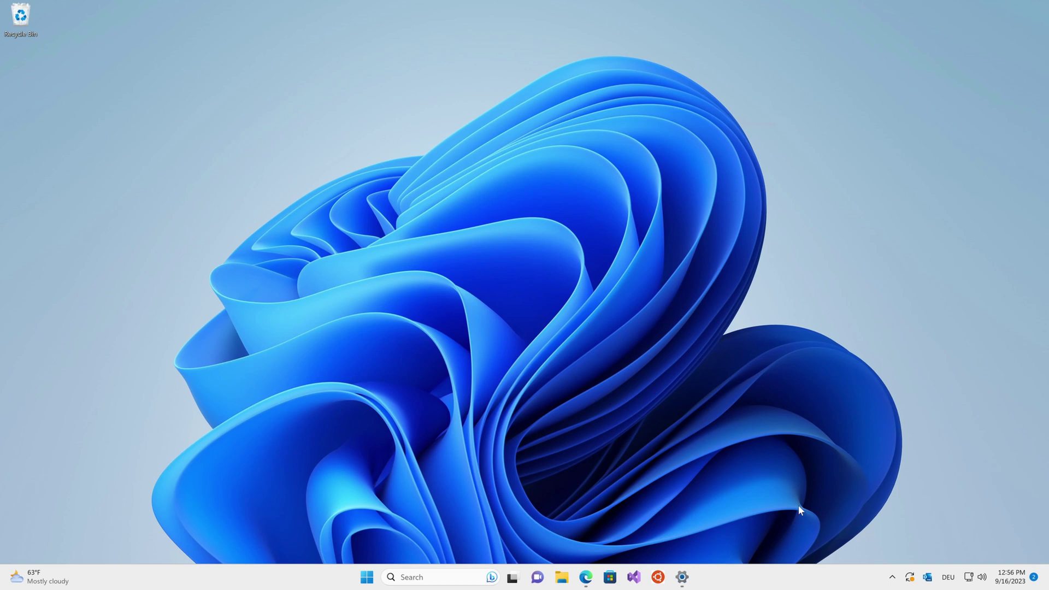
click(927, 578)
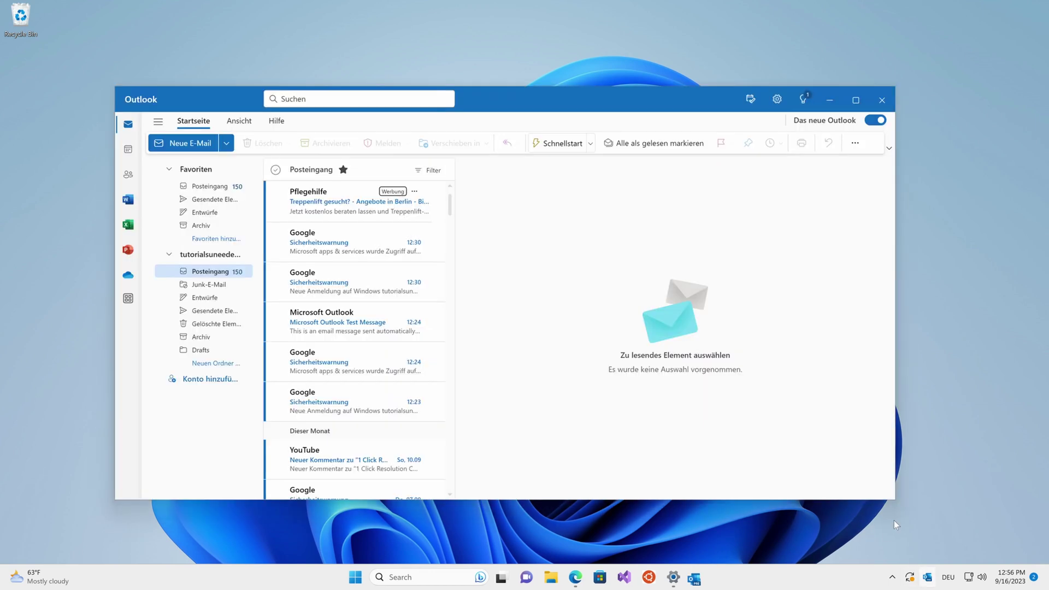
click(830, 103)
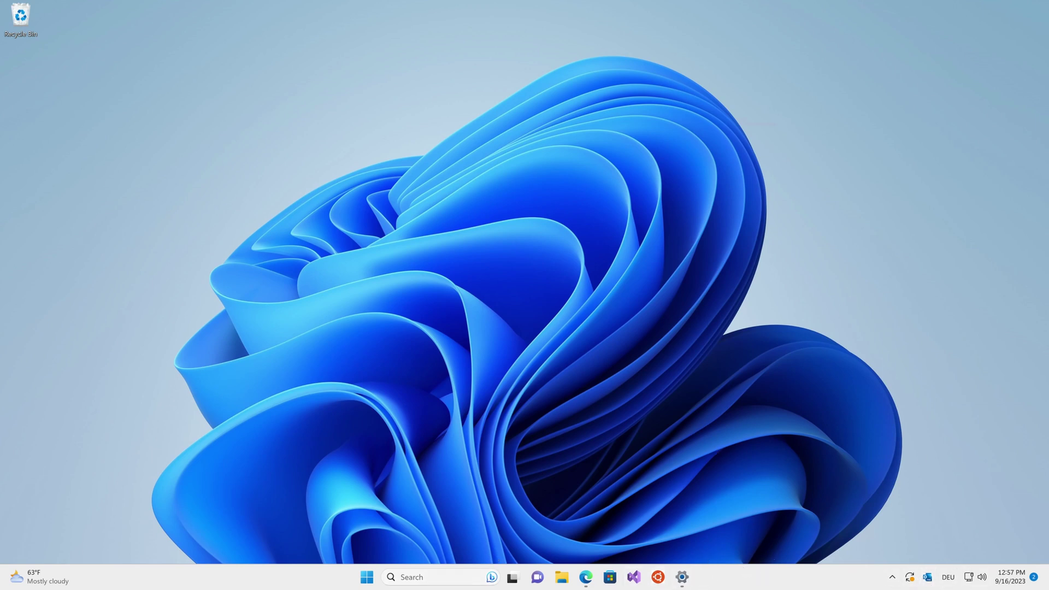
- Restore and minimize Outlook from the tray, then relaunch it and close it completely
click(927, 577)
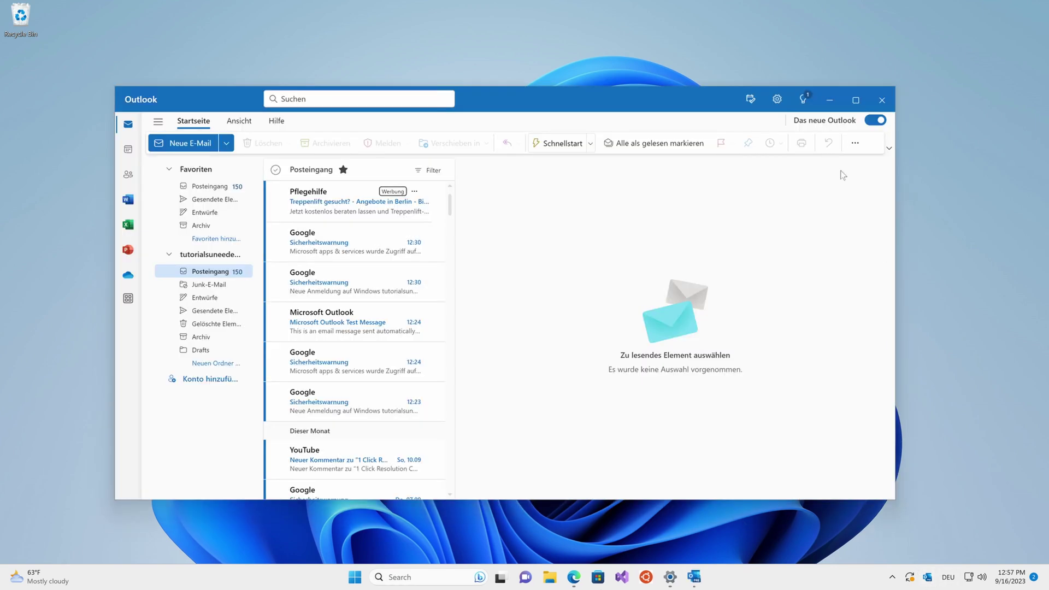
click(831, 100)
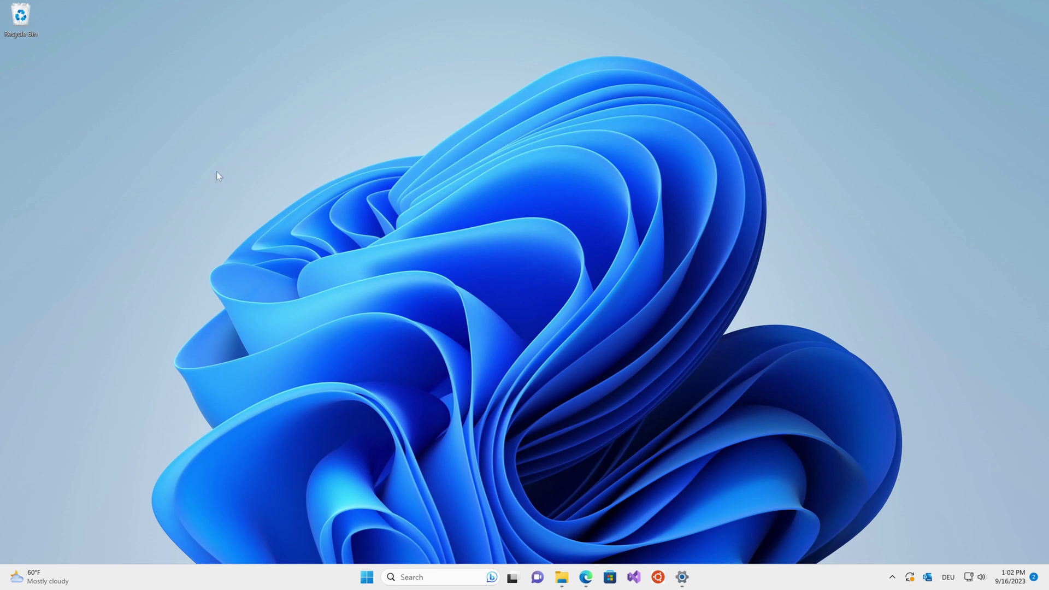
click(928, 579)
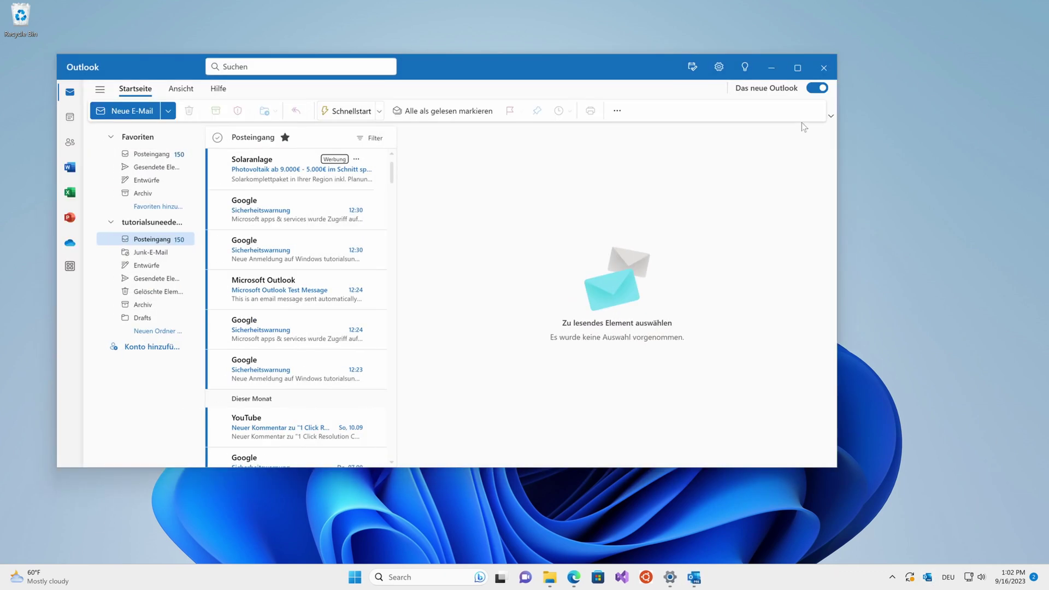
click(828, 66)
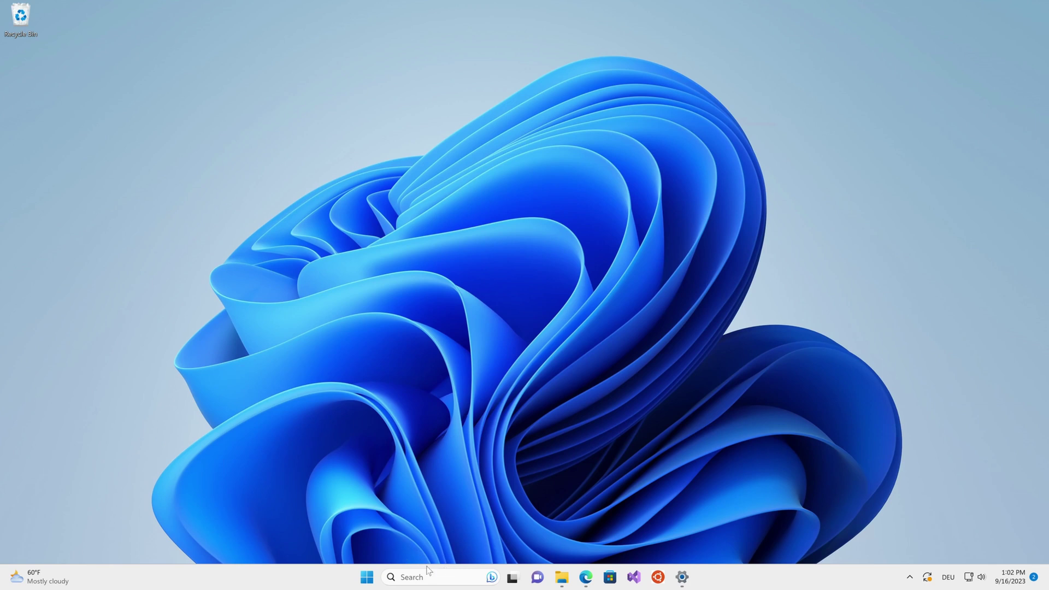
- Open Run from Windows search and run shell:Appsfolder to list the installed apps
click(427, 574)
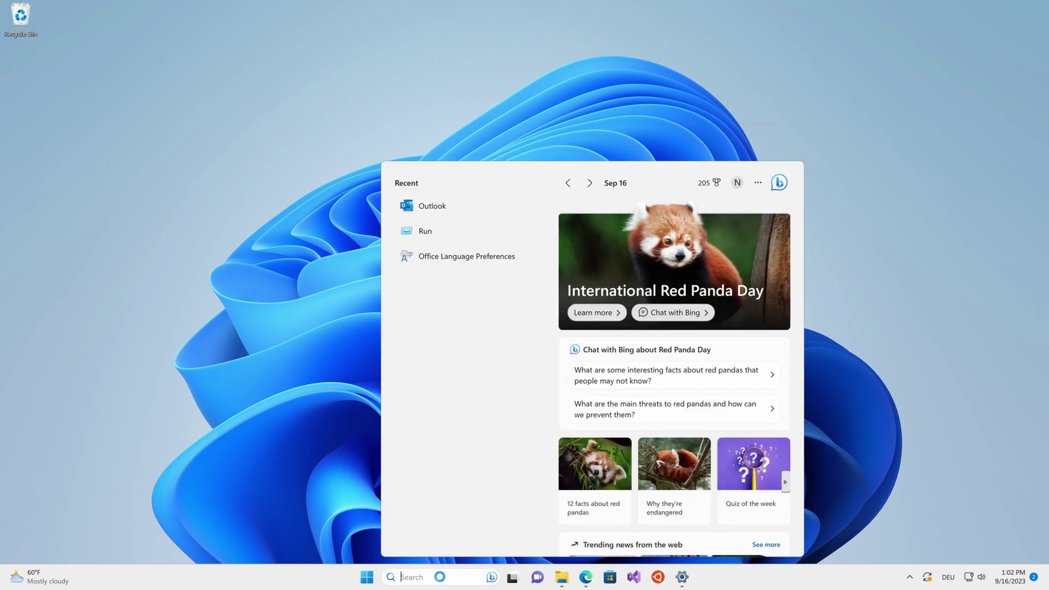
text(run)
key(Return)
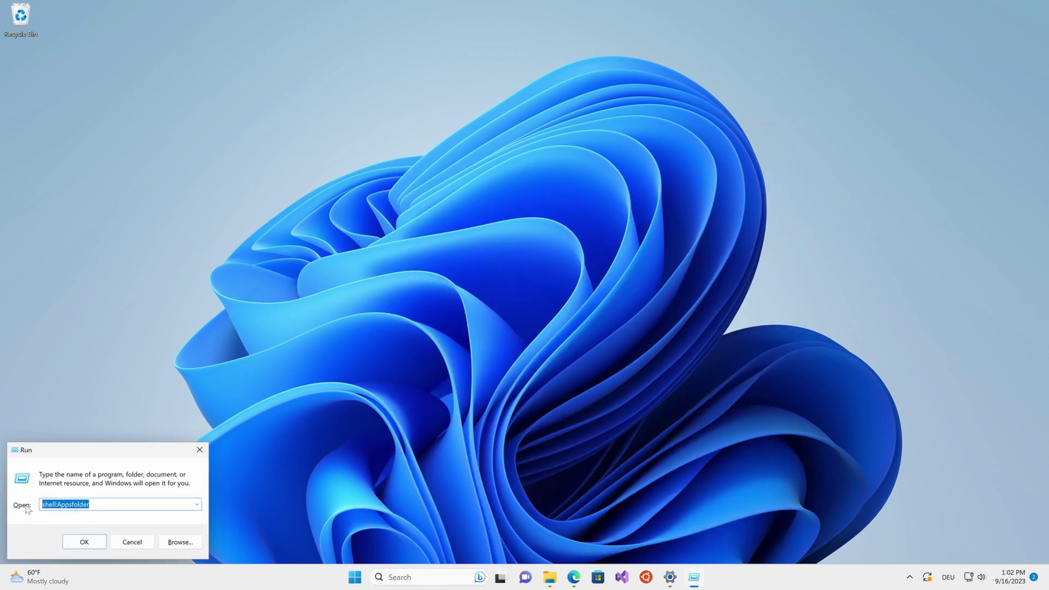
click(83, 504)
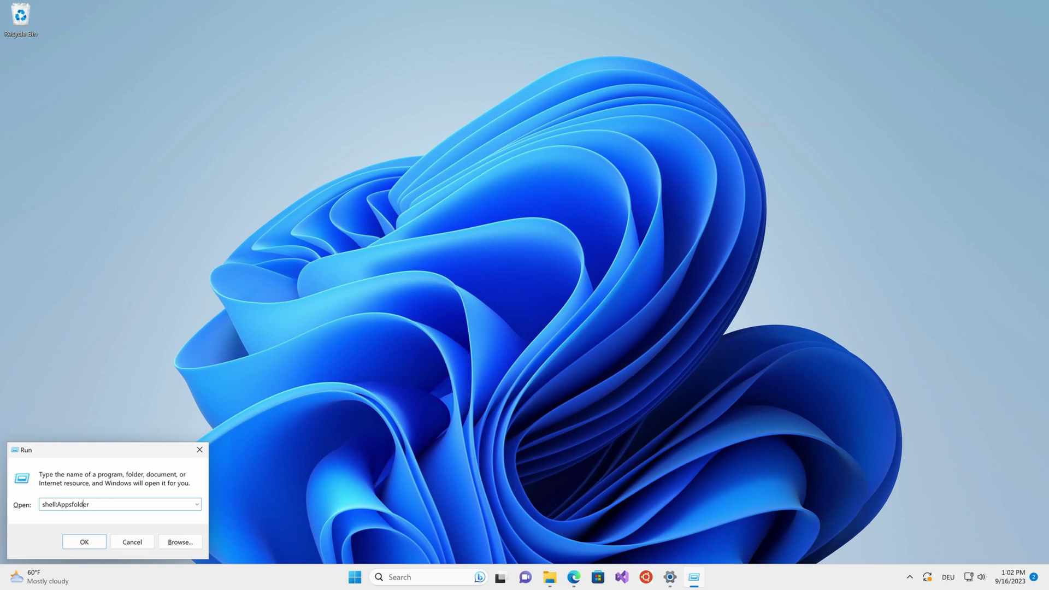
click(85, 541)
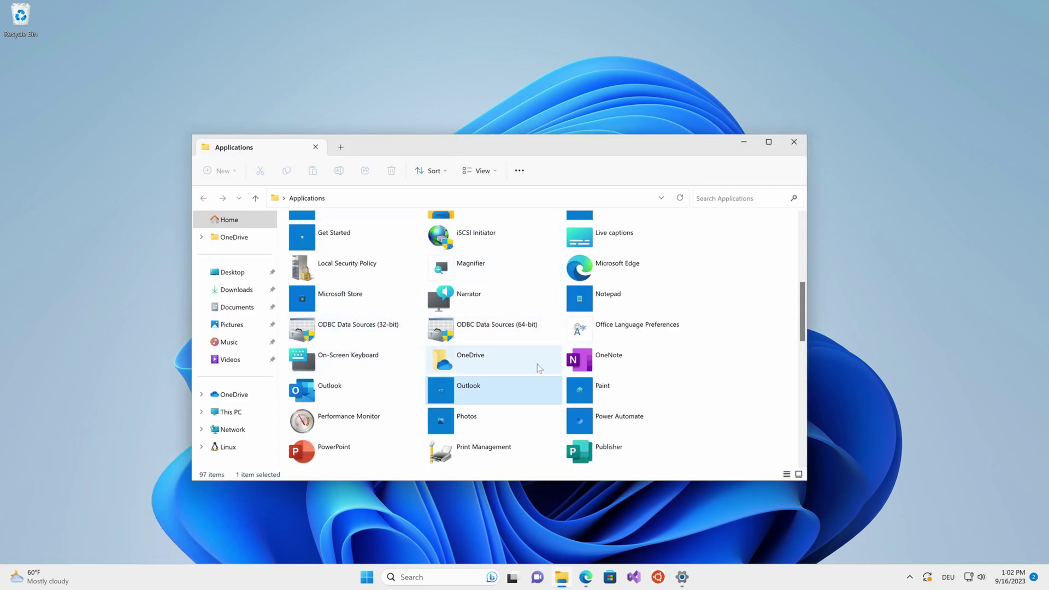
- Scroll the Applications folder list to locate the new Outlook entry
scroll(520, 303, down, 5)
scroll(407, 361, up, 3)
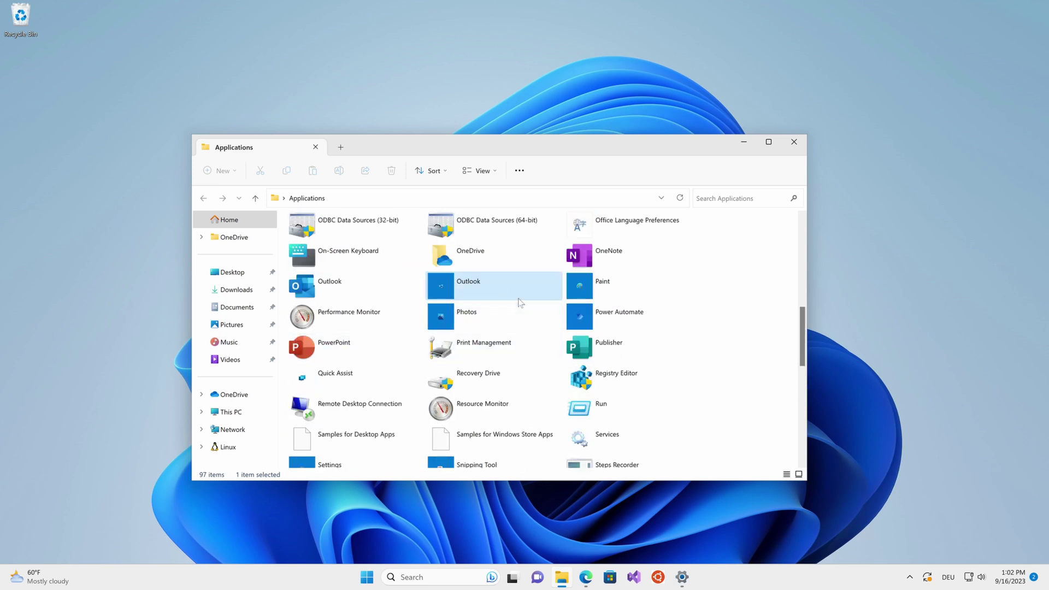
scroll(522, 294, up, 3)
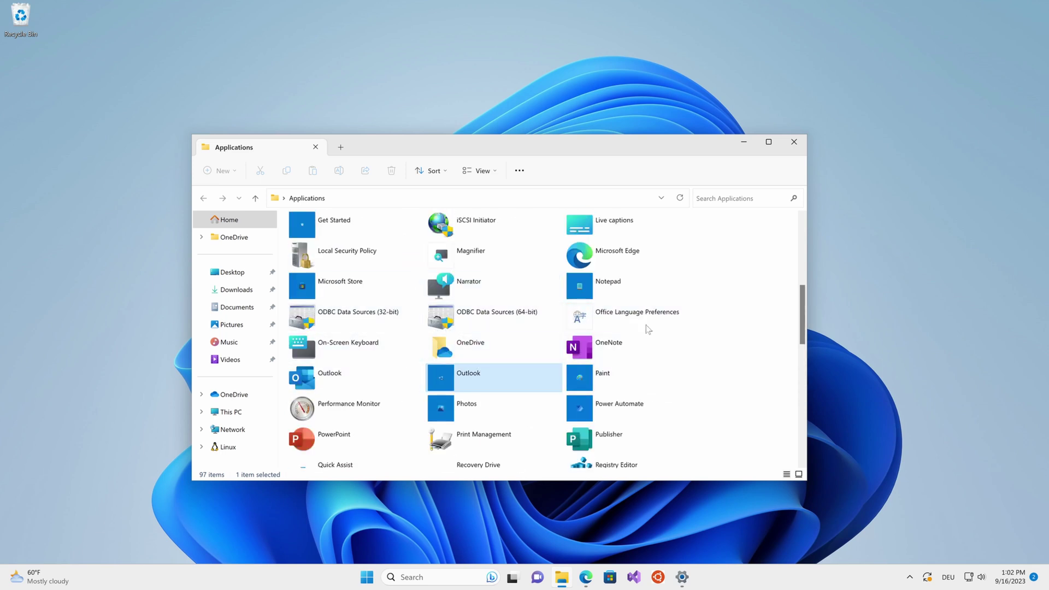
scroll(477, 364, down, 6)
scroll(476, 364, up, 6)
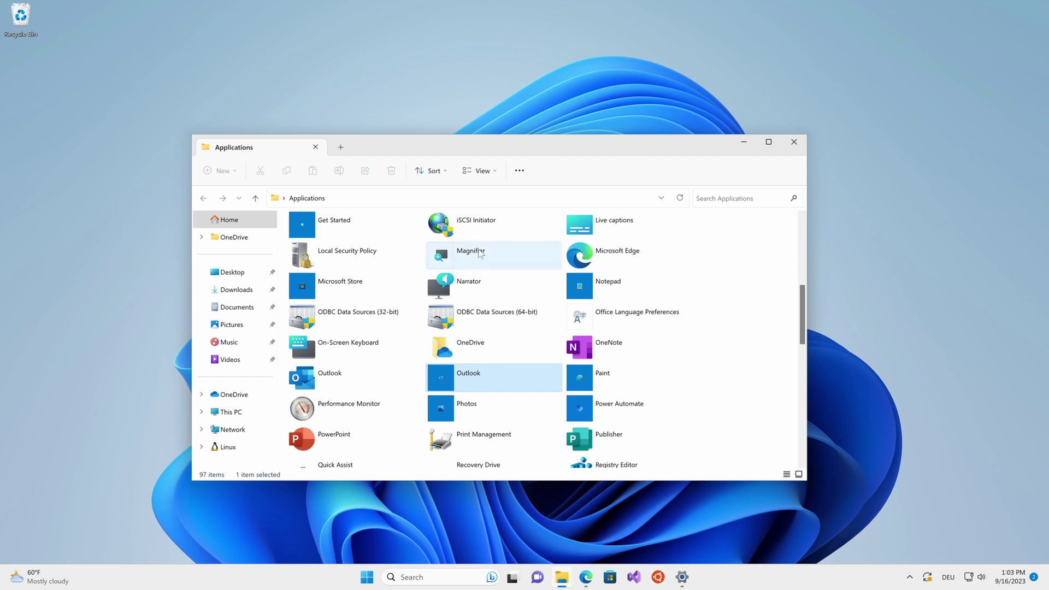
- Create a desktop shortcut for the new Outlook app from its context menu
right_click(468, 376)
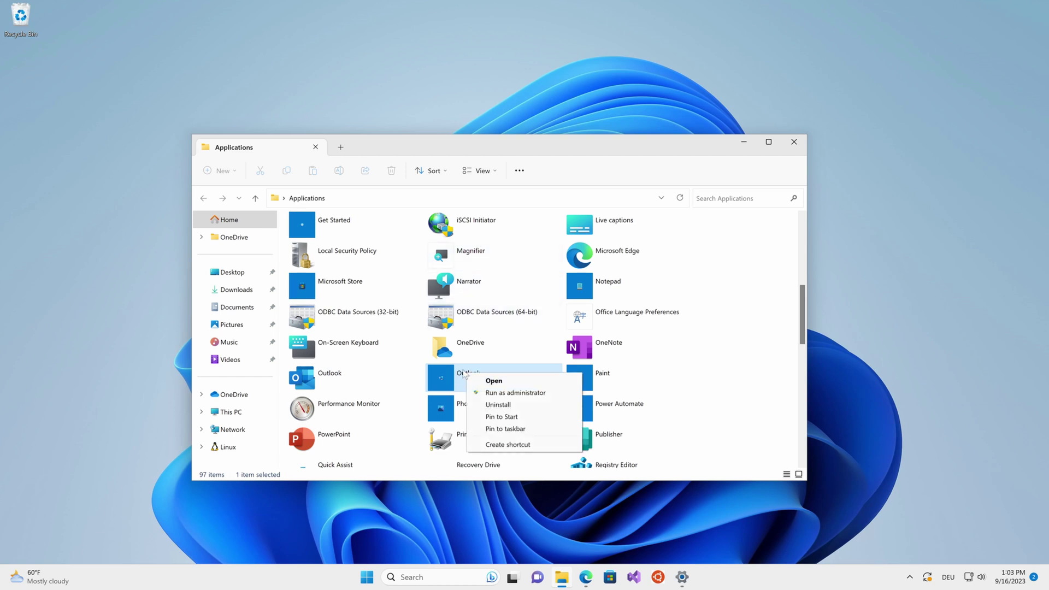
click(512, 446)
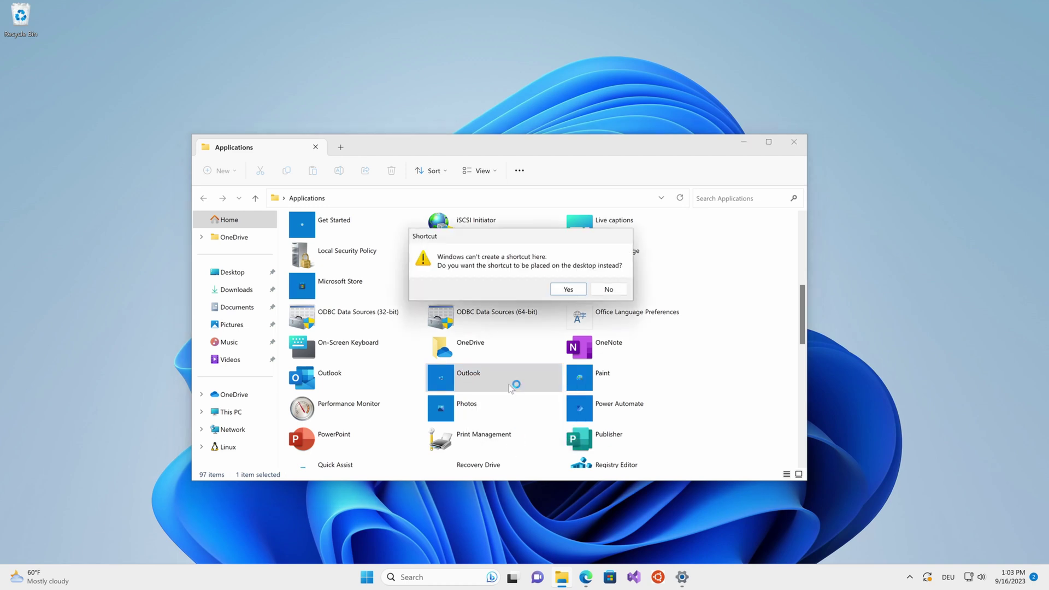
drag(502, 241, 469, 228)
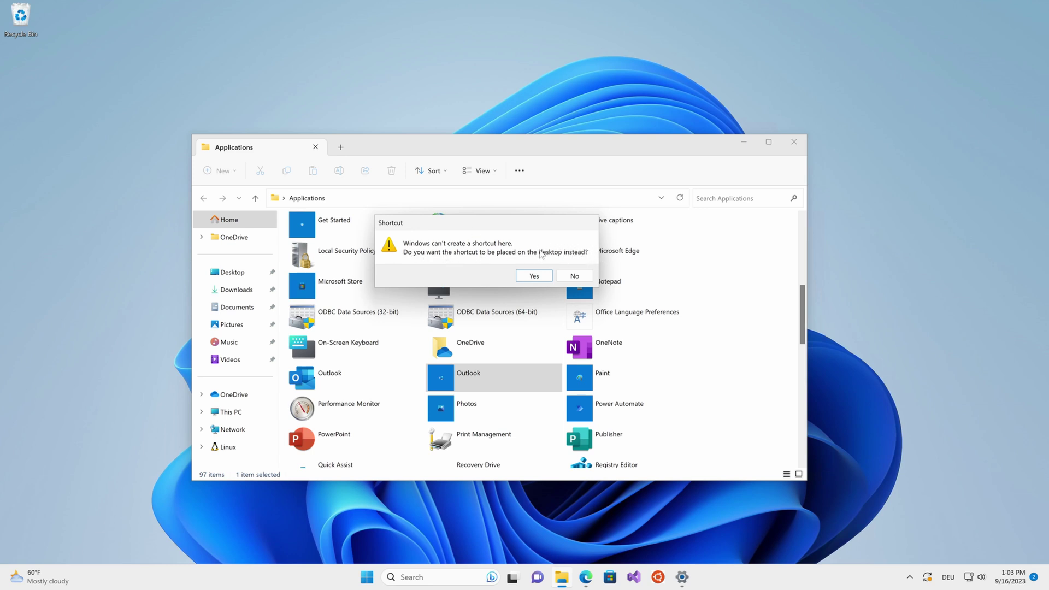
click(542, 276)
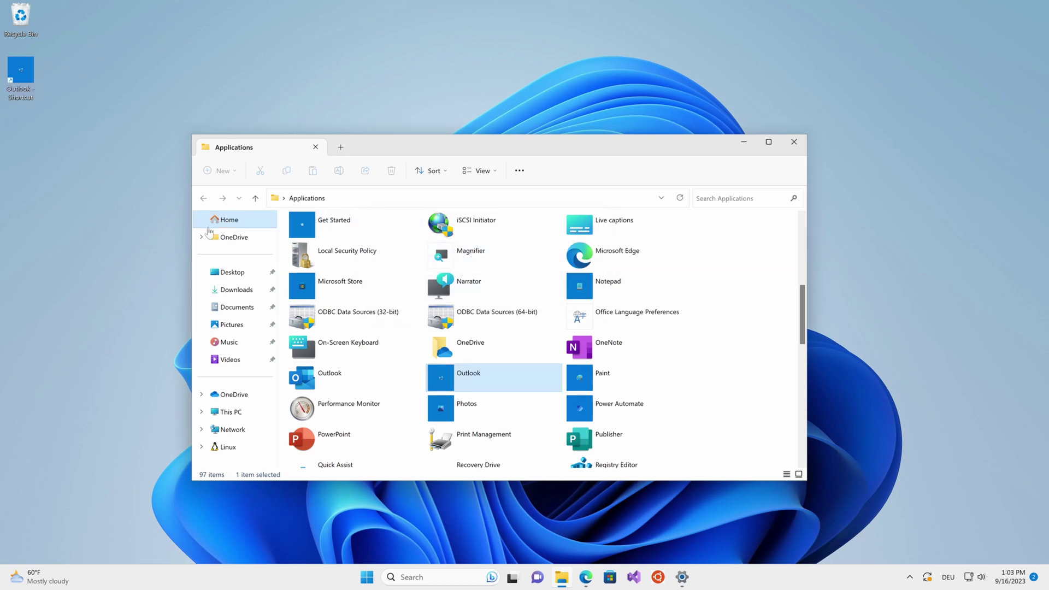
- On the desktop, rename the shortcut from 'Outlook - Shortcut' to 'Outlook'
key(super+d)
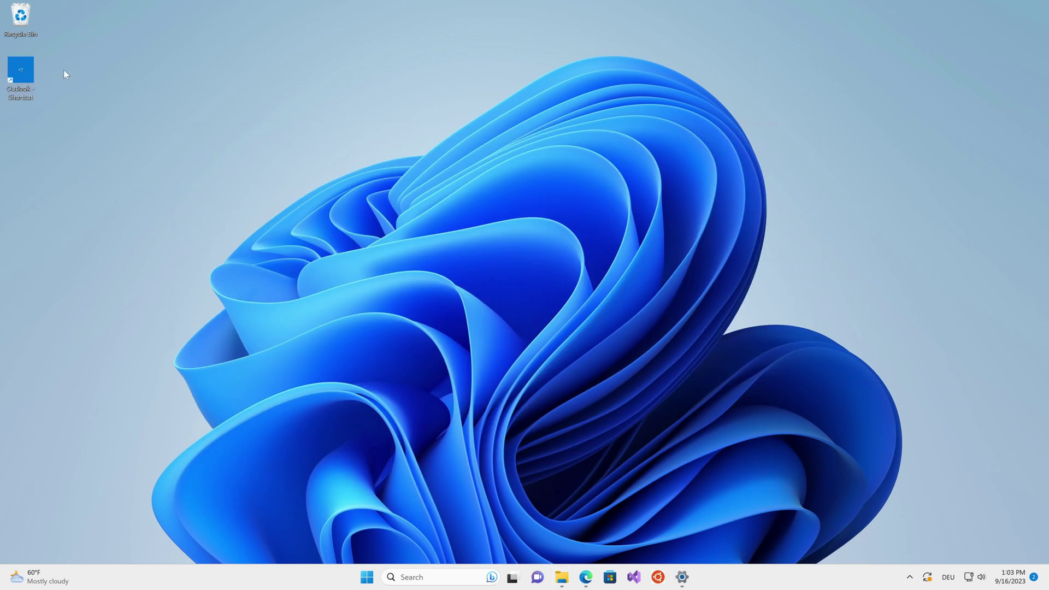
right_click(29, 79)
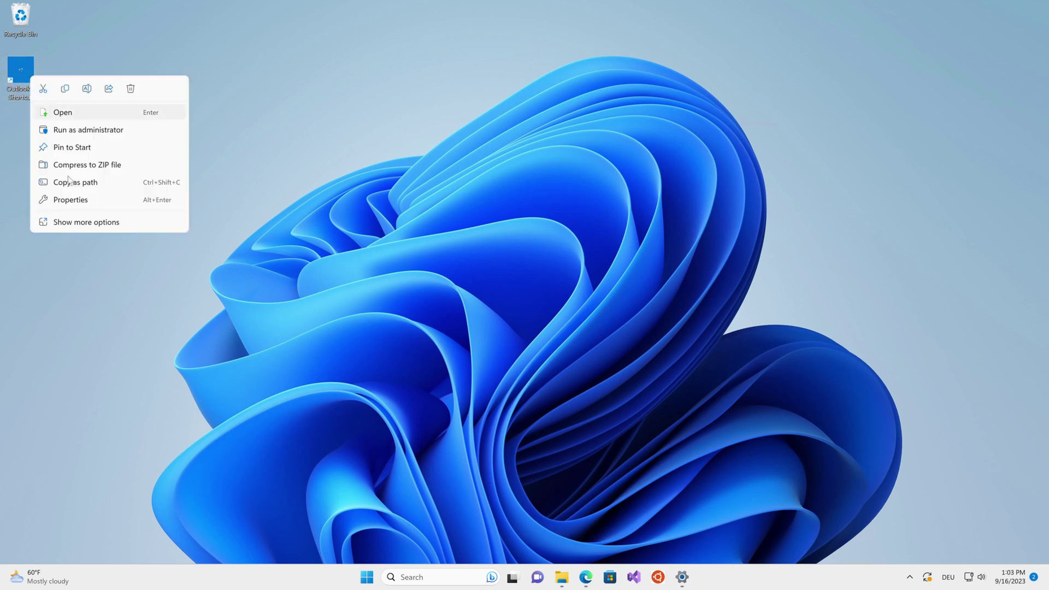
click(23, 79)
key(F2)
key(End)
key(BackSpace)
key(BackSpace)
key(BackSpace)
key(BackSpace)
key(BackSpace)
key(BackSpace)
key(BackSpace)
key(BackSpace)
key(BackSpace)
key(BackSpace)
key(BackSpace)
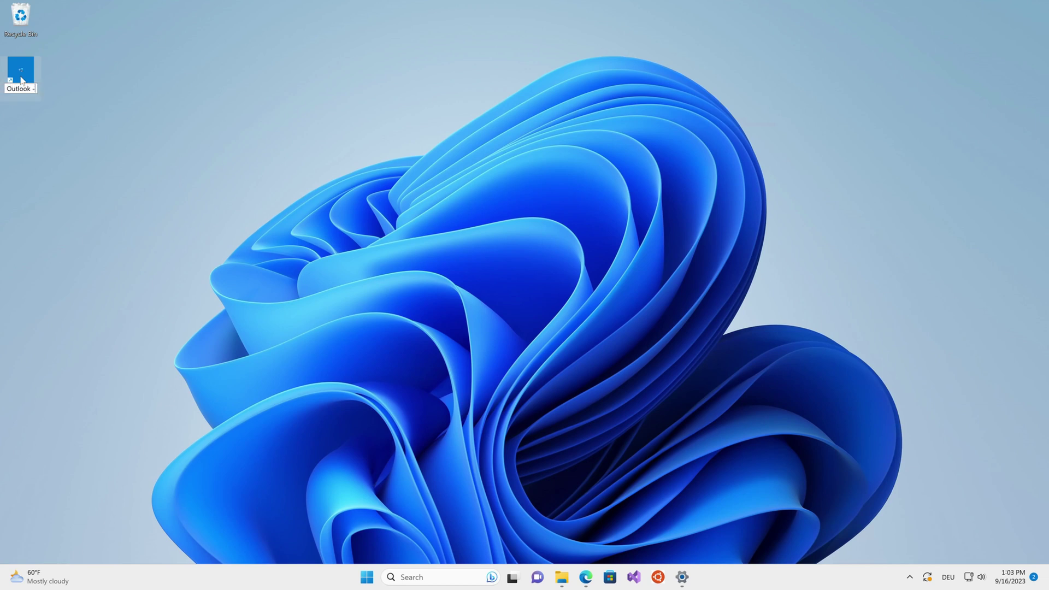
key(Return)
- Set the Outlook desktop shortcut's Run option to Minimized in its Properties and apply it
right_click(25, 75)
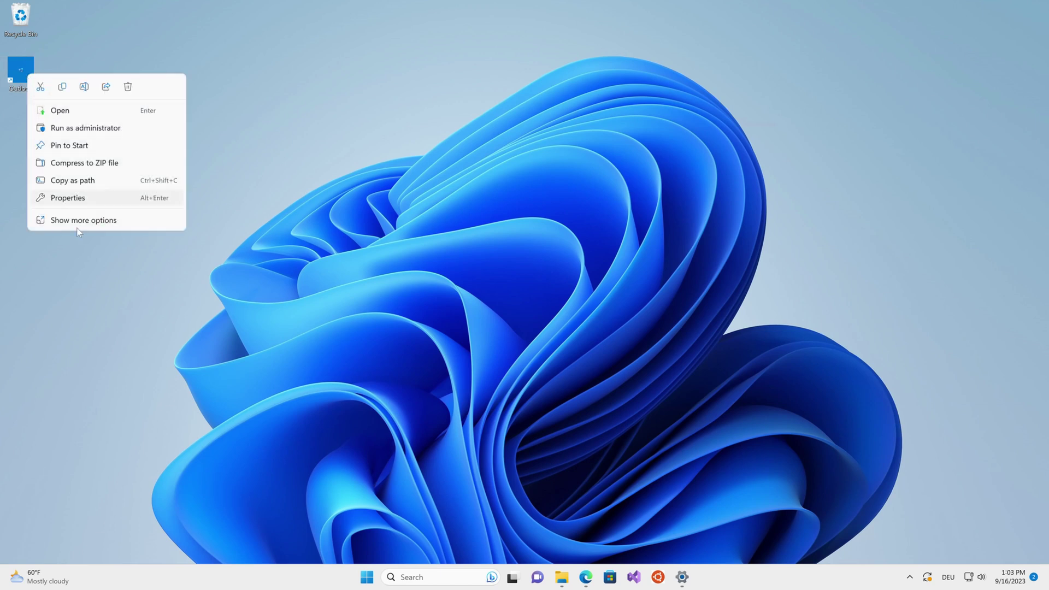
click(82, 199)
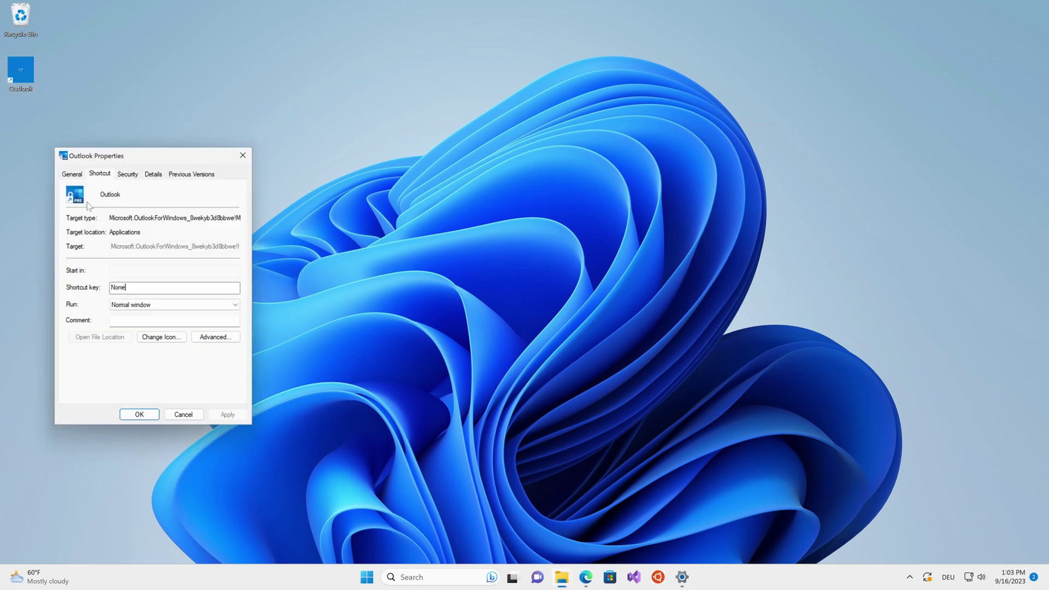
drag(135, 151, 187, 147)
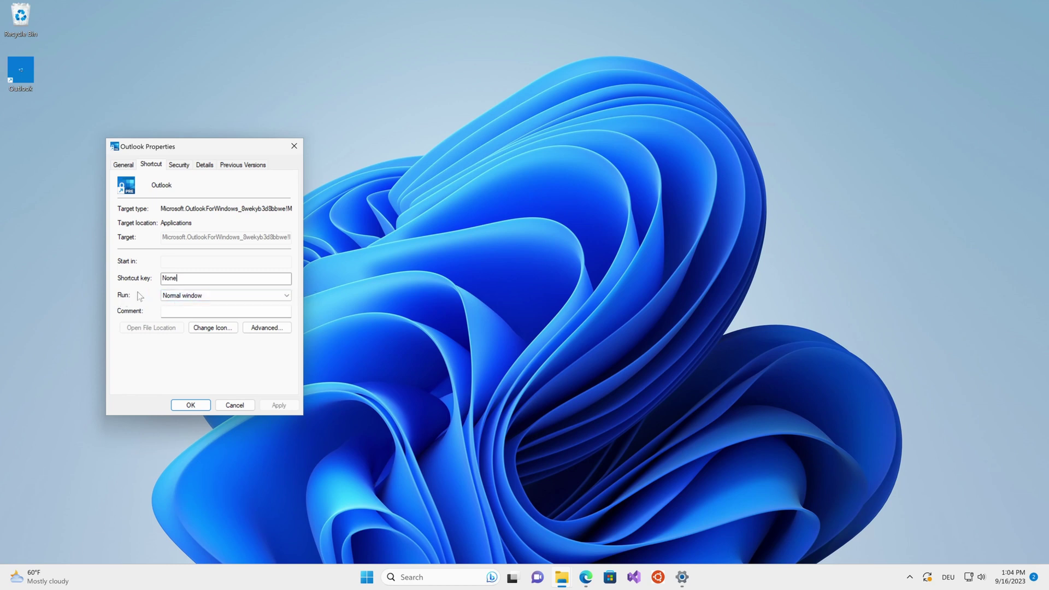
click(175, 295)
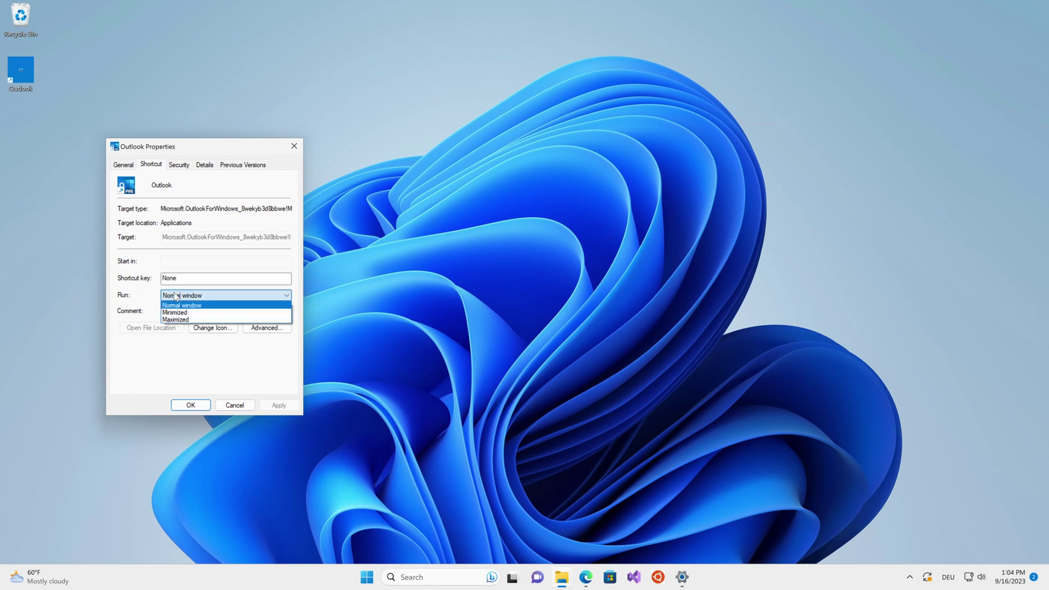
click(184, 314)
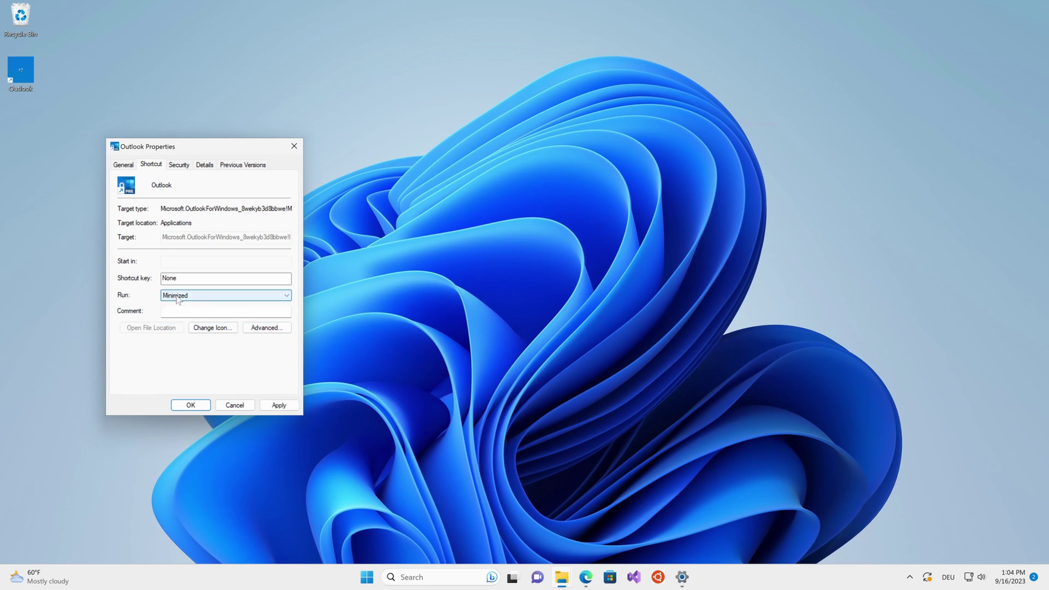
click(280, 406)
click(190, 405)
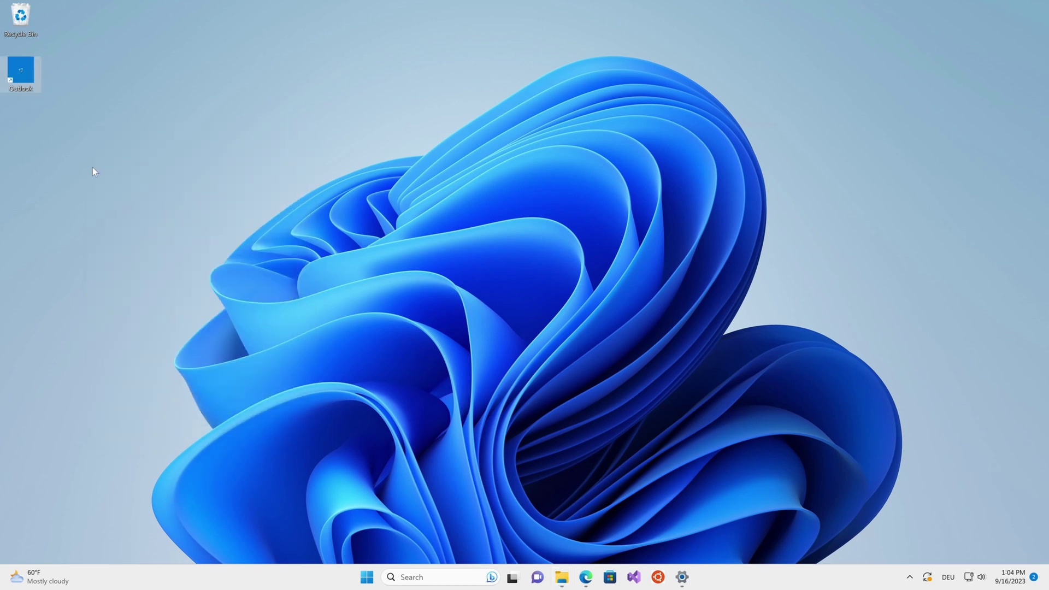
- Test-launch Outlook from the shortcut, close it, and move the shortcut lower on the desktop
double_click(31, 77)
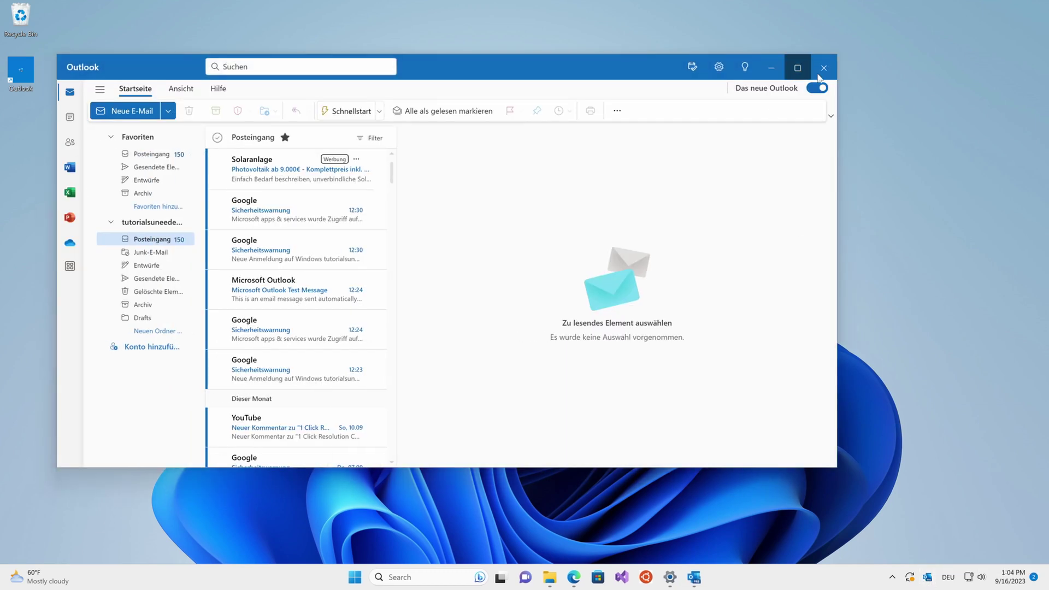
click(819, 72)
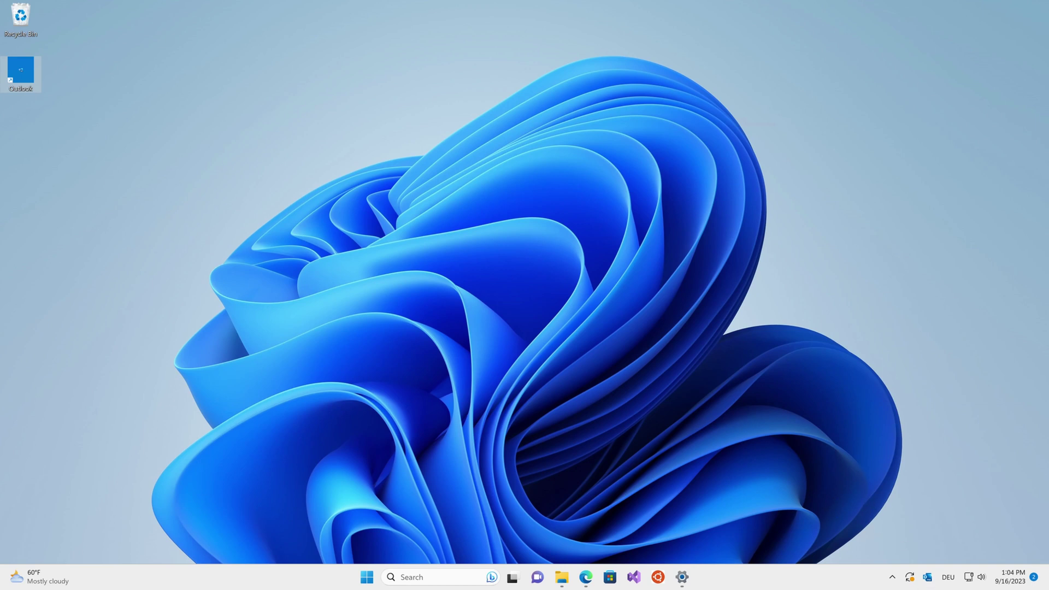
drag(21, 71, 21, 126)
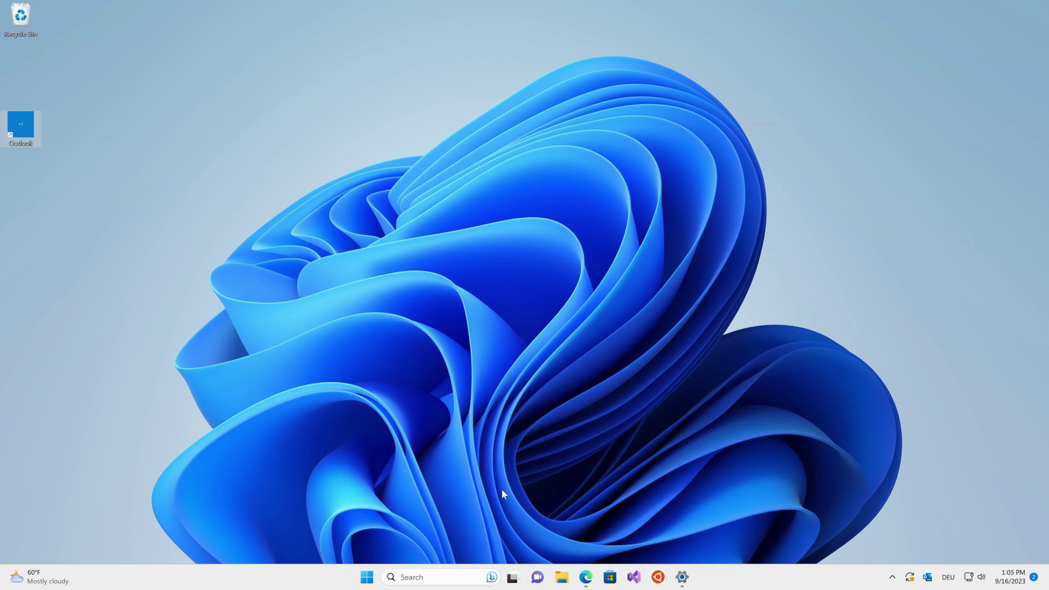
- Open the C:\Users\User folder in File Explorer
click(562, 577)
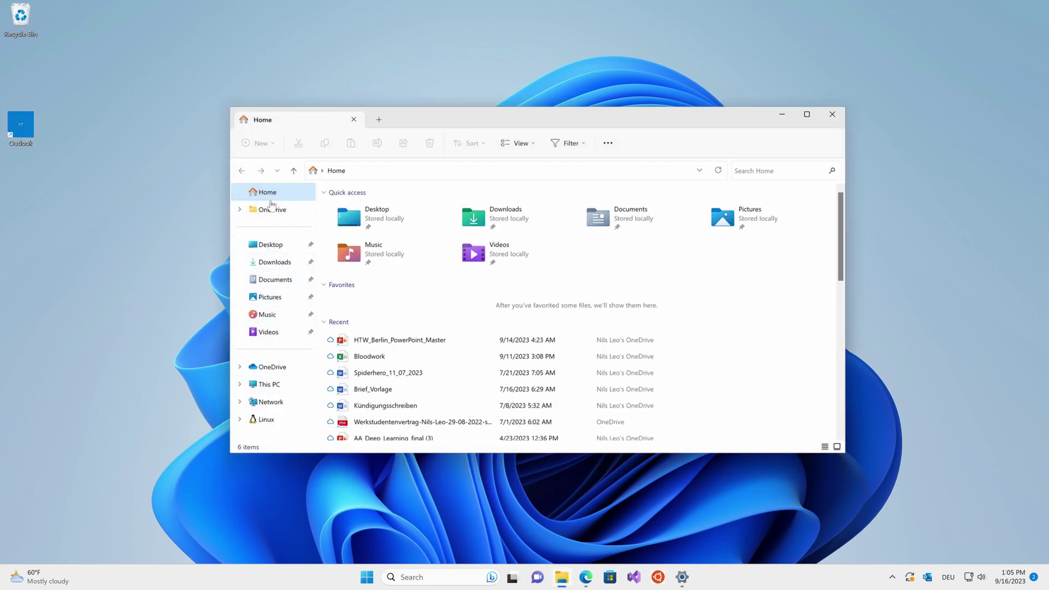
click(279, 386)
double_click(417, 212)
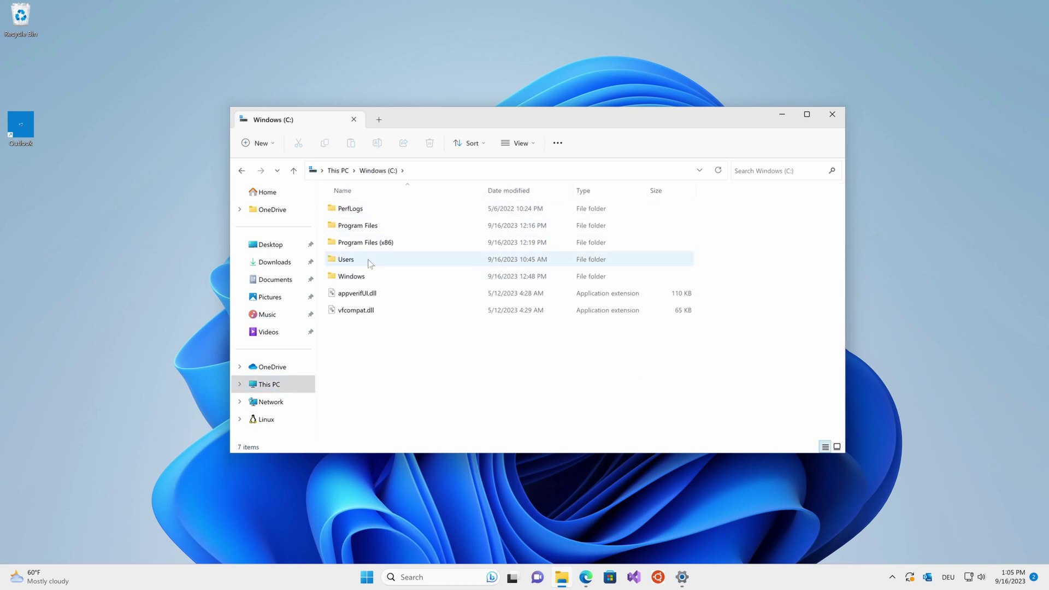
double_click(370, 263)
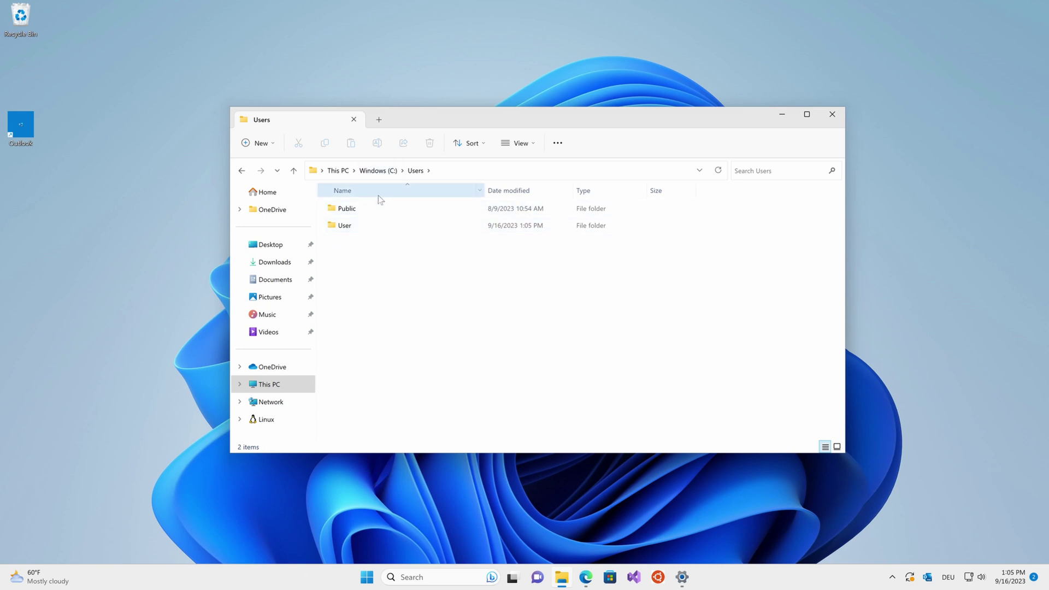
double_click(351, 227)
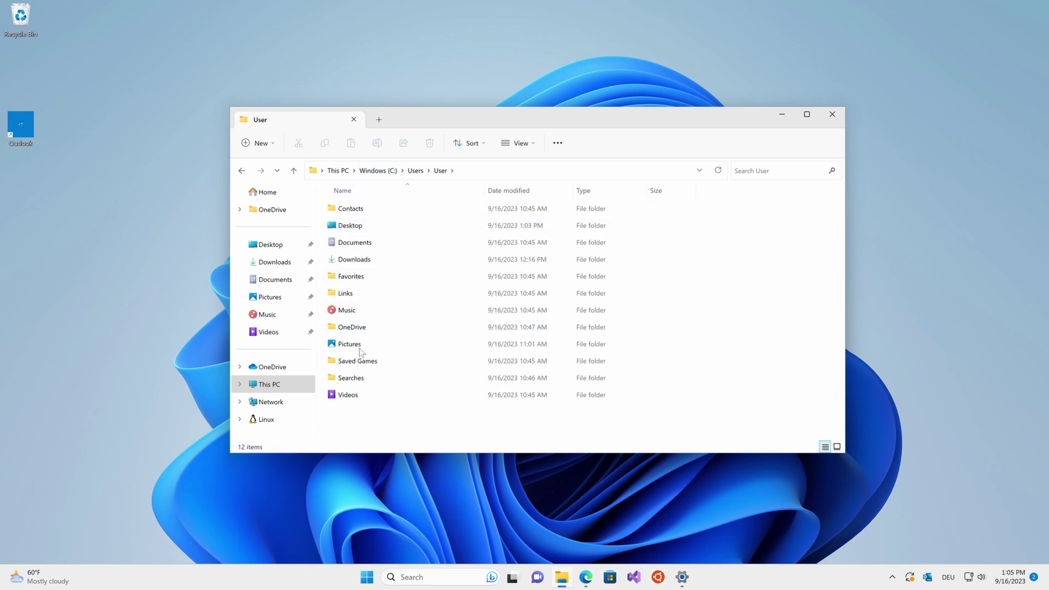
- Create an OutlookBackground folder there and move the Outlook desktop shortcut into it
right_click(367, 414)
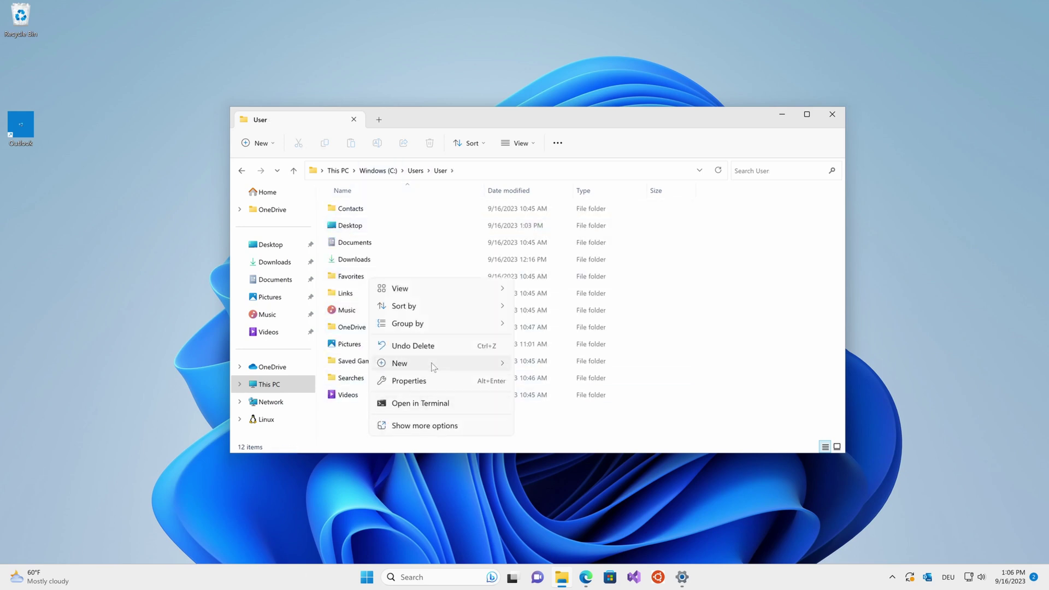
mouse_move(434, 367)
click(547, 365)
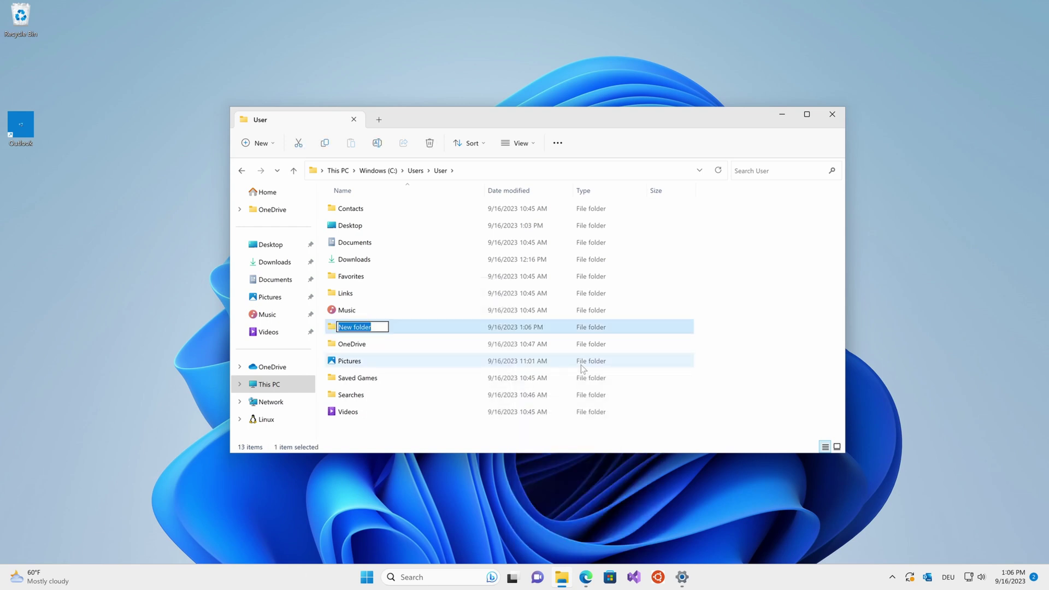
text(OutlookBackgrpo)
key(BackSpace)
key(BackSpace)
key(BackSpace)
text(round)
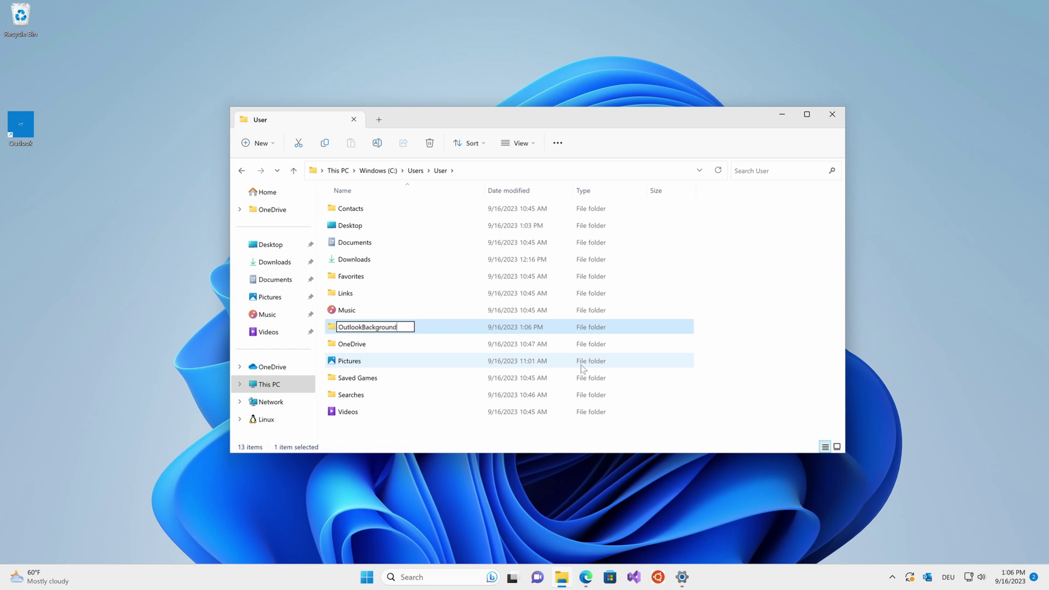
key(Return)
key(Return)
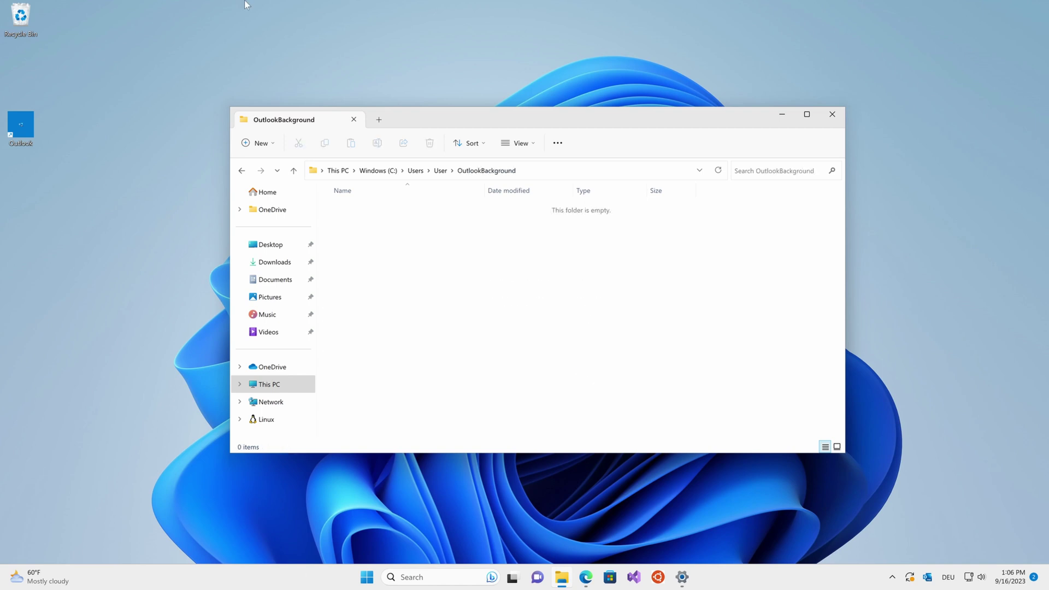
drag(21, 125, 405, 269)
- Turn on File name extensions under View > Show for the OutlookBackground folder
click(411, 282)
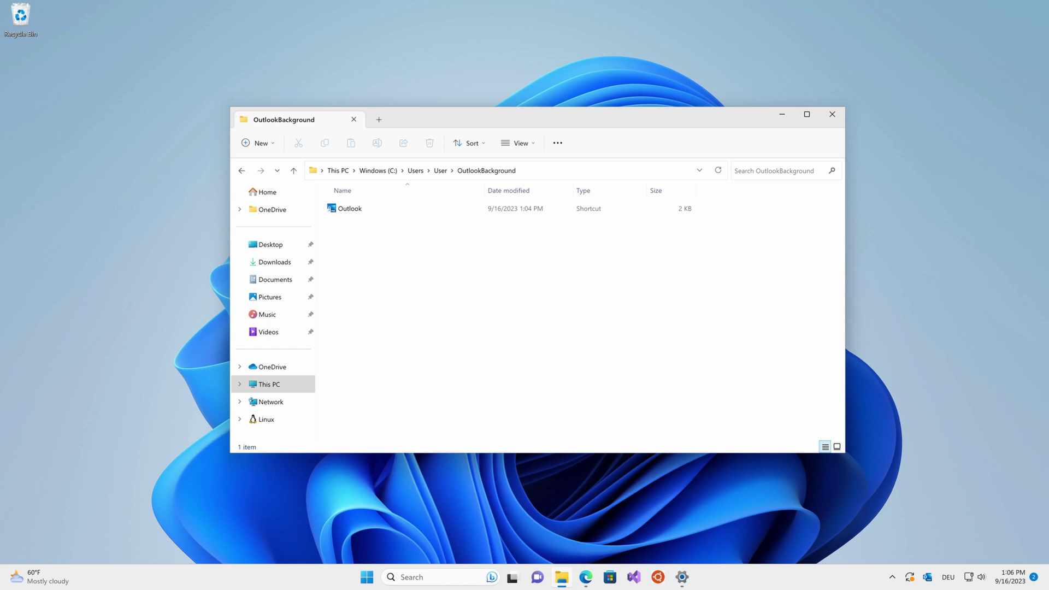
click(530, 146)
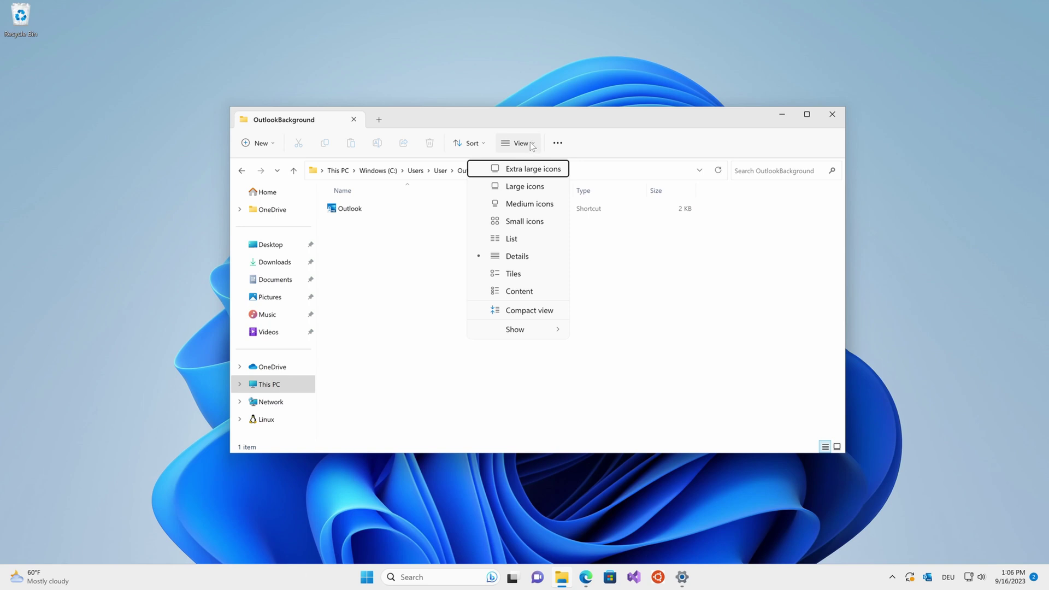
click(530, 146)
click(530, 146)
mouse_move(531, 338)
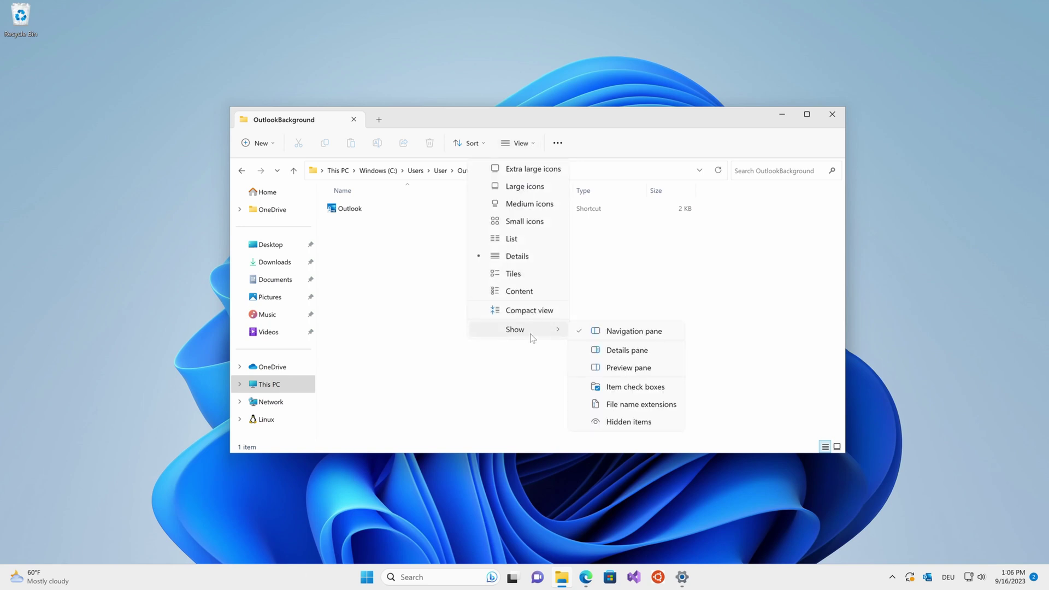
click(635, 407)
- Create a new text document named script.ps1 and accept the extension change
right_click(474, 276)
click(403, 264)
right_click(391, 254)
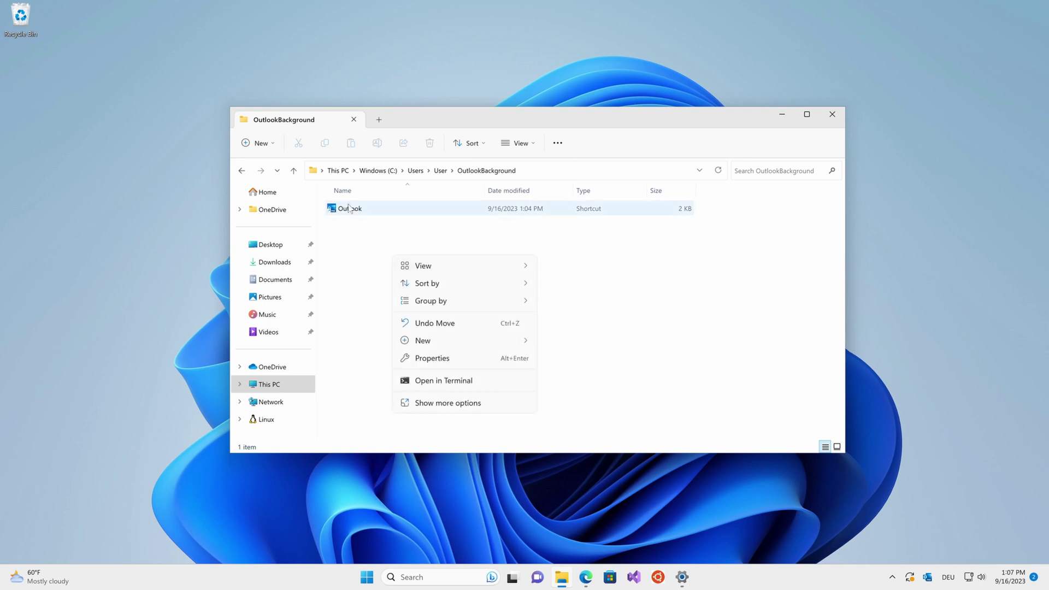
right_click(351, 244)
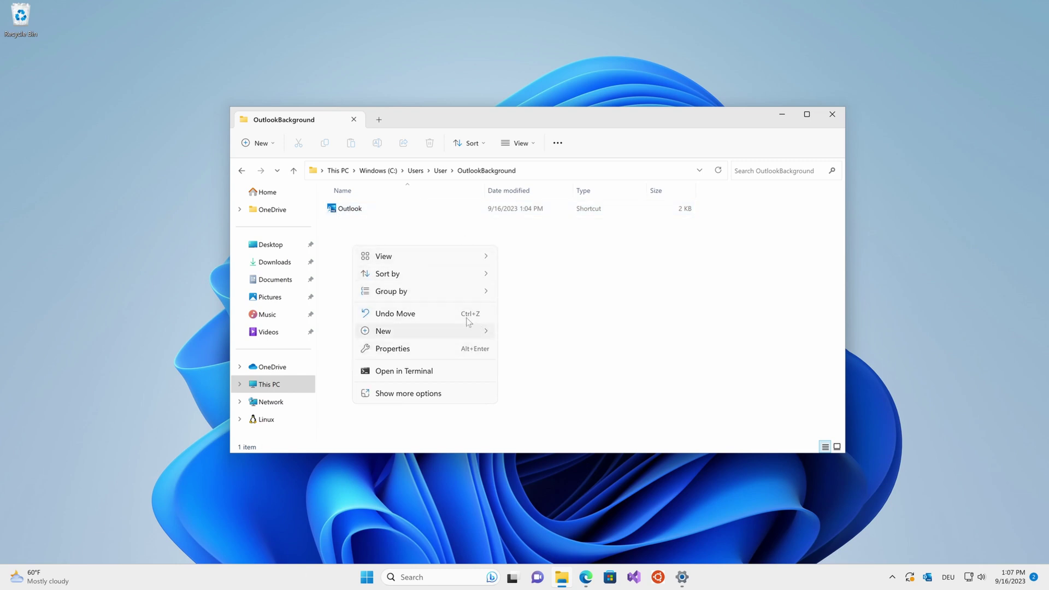
mouse_move(436, 331)
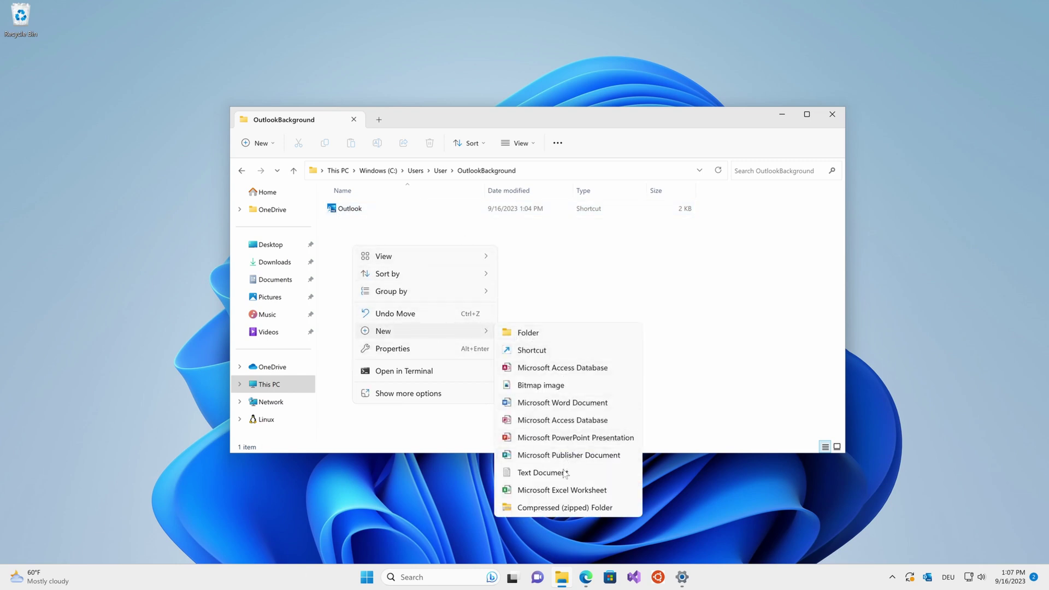
click(541, 472)
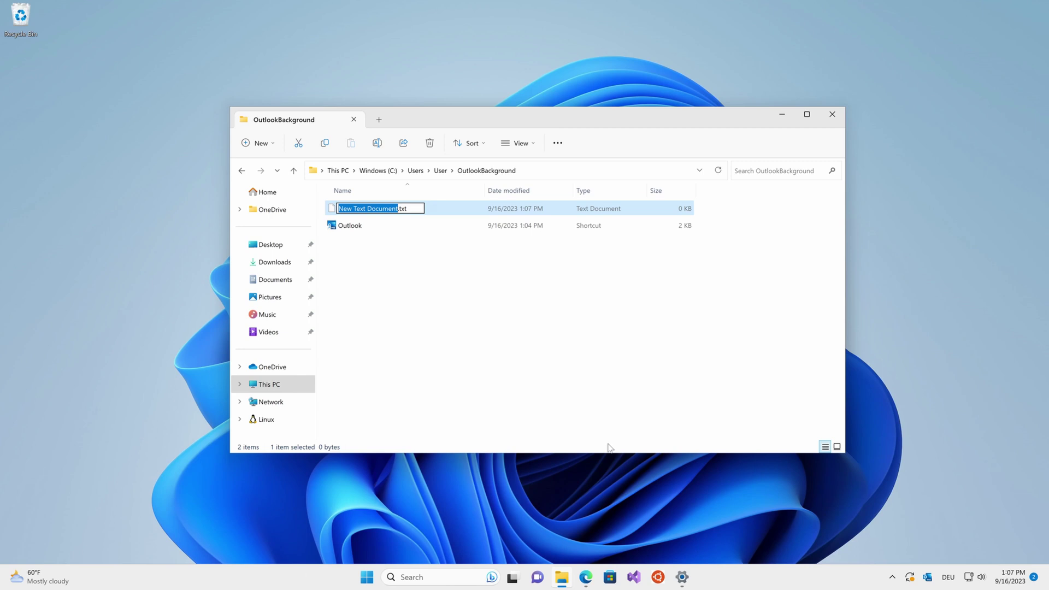
text(script)
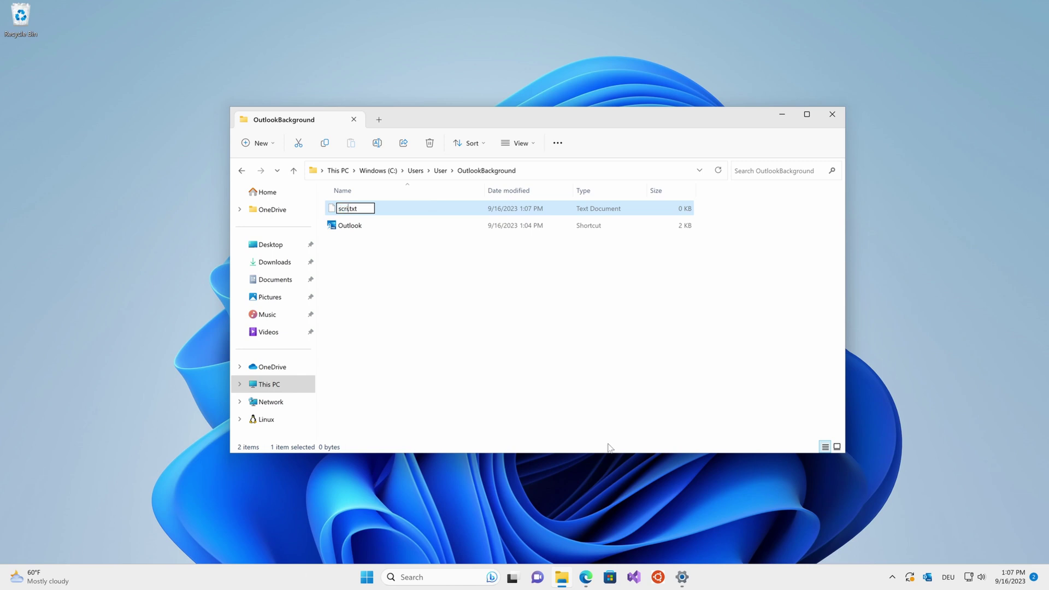
key(BackSpace)
key(BackSpace)
key(BackSpace)
text(ps1)
key(Return)
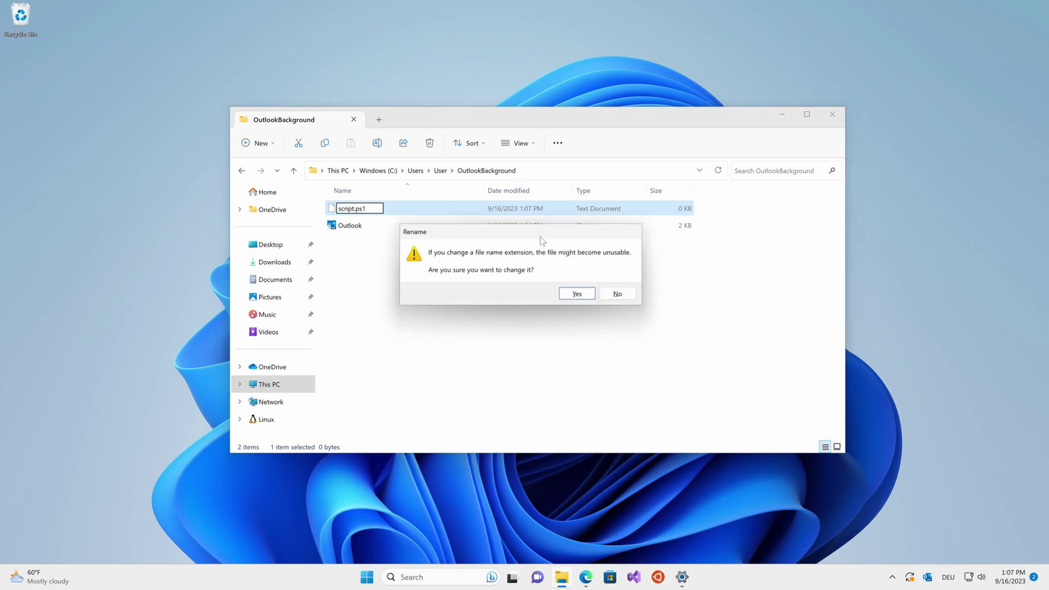
click(575, 296)
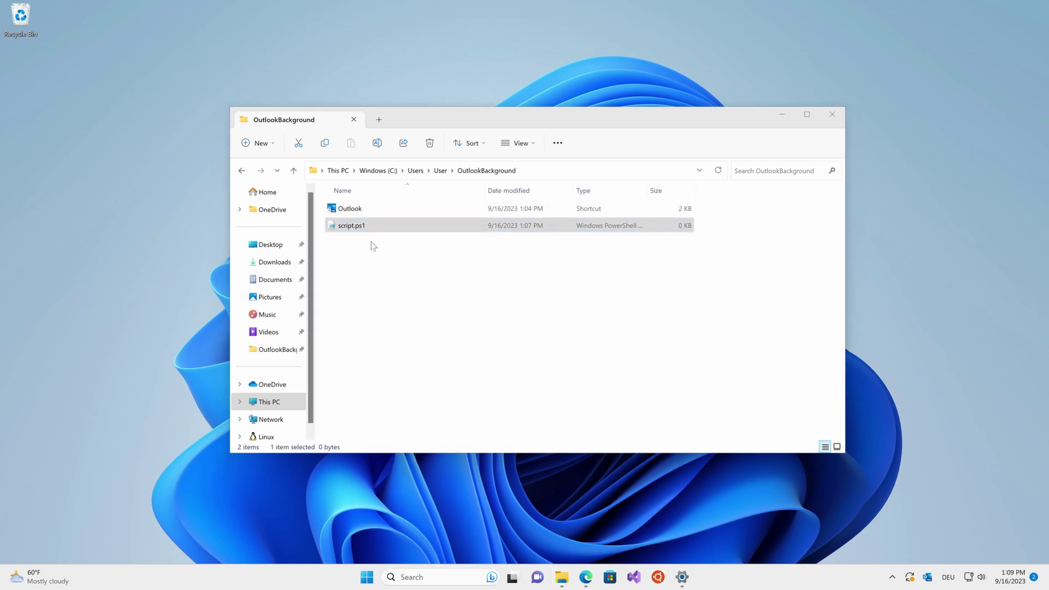
- Select script.ps1 and bring up its context menu
click(369, 257)
click(380, 229)
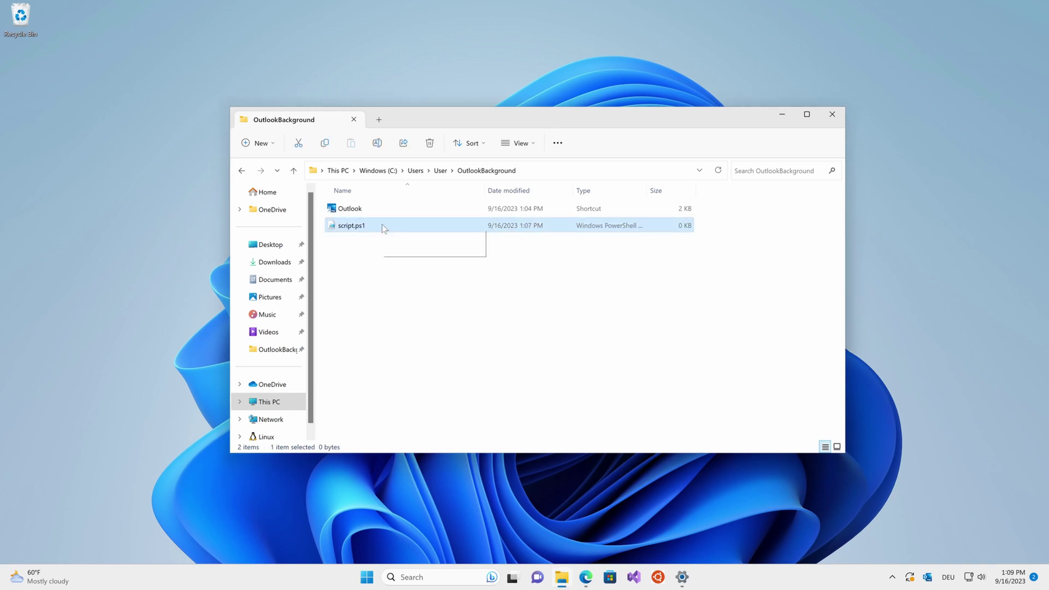
right_click(384, 228)
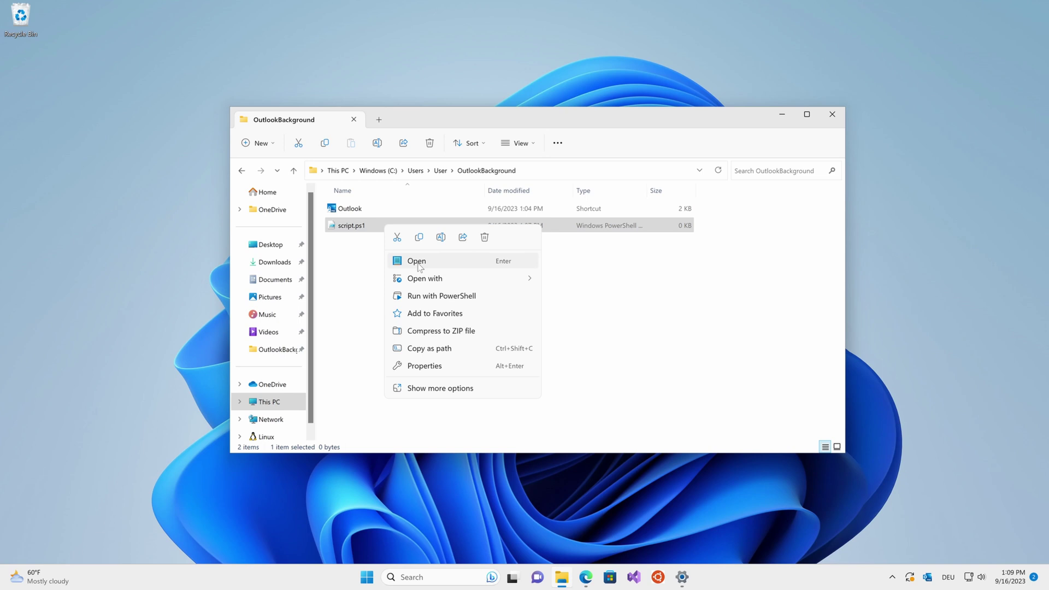
- Open script.ps1 in Notepad and paste the 5-second loop that relaunches Outlook.lnk
click(427, 262)
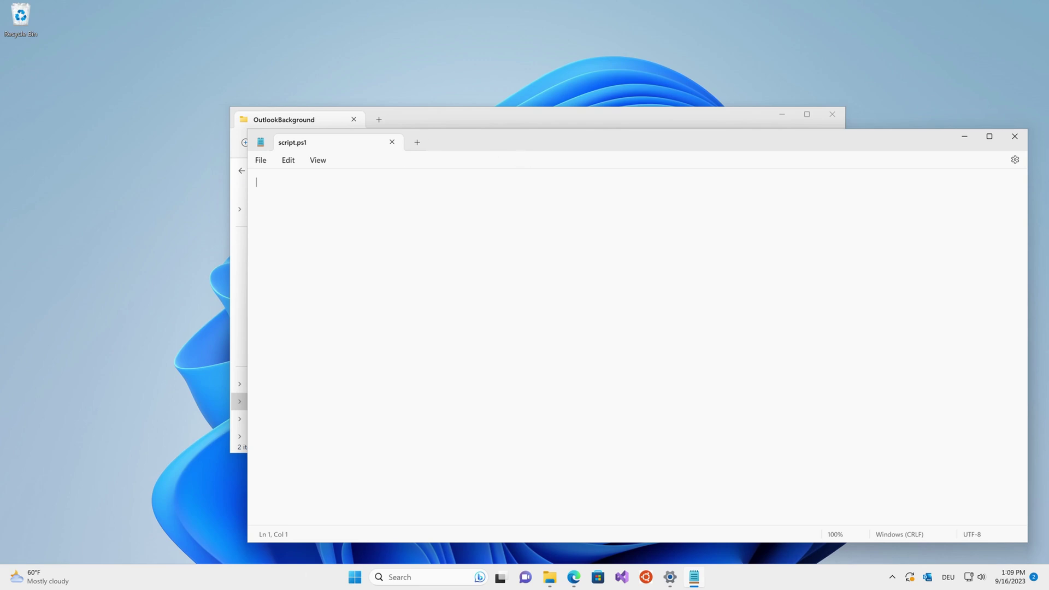
text(Set-Location $PSScriptRoot  while ($true) {     $process = Get-Process olk -ErrorAction SilentlyContinue      if ($process -eq $null) {         Write-Host "The 'olk' process is not running." .\Outlook.lnk     }      Start-Sleep -Seconds 5 })
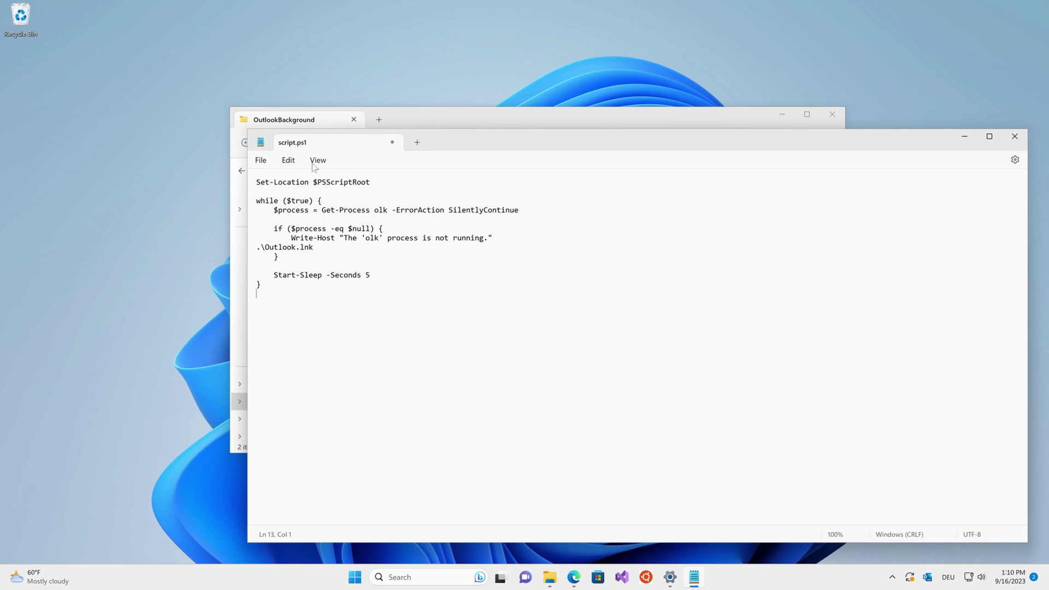
click(357, 183)
- Rearrange the Notepad and folder windows and place the cursor above Start-Sleep
drag(484, 150, 473, 267)
click(509, 158)
drag(468, 109, 437, 27)
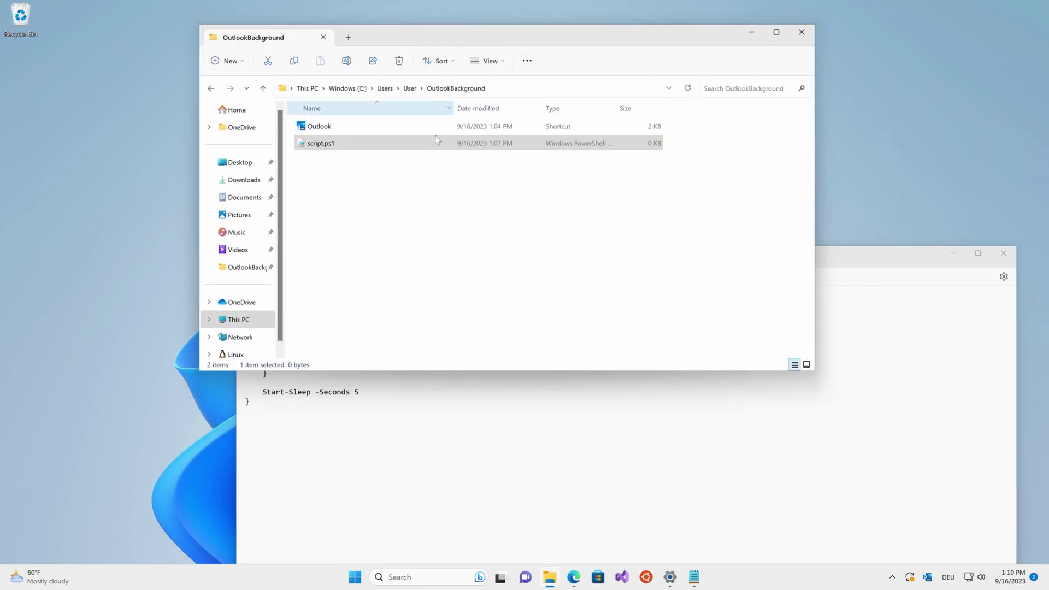
click(418, 254)
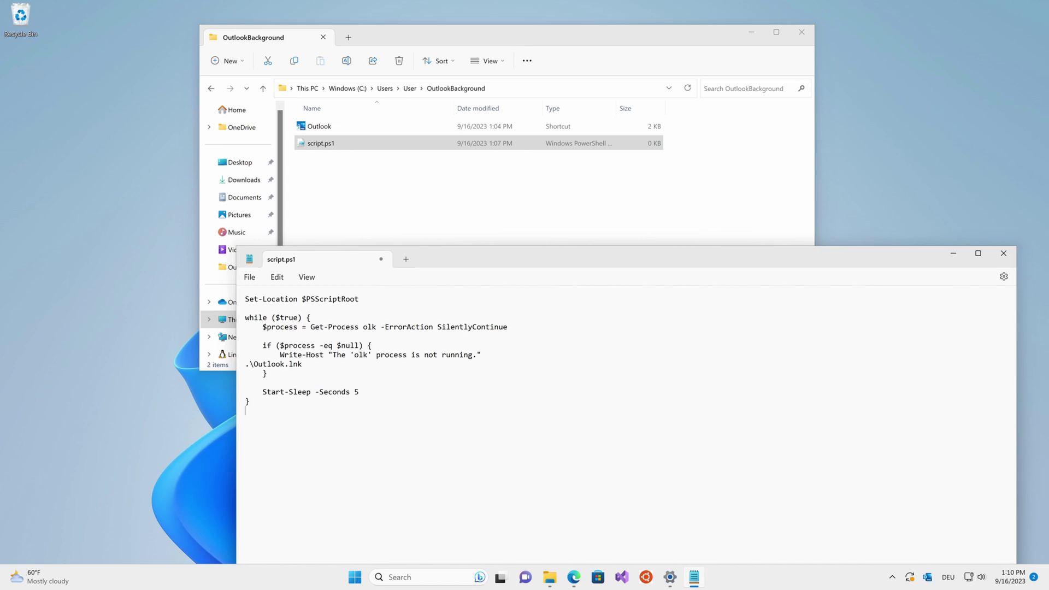
click(361, 171)
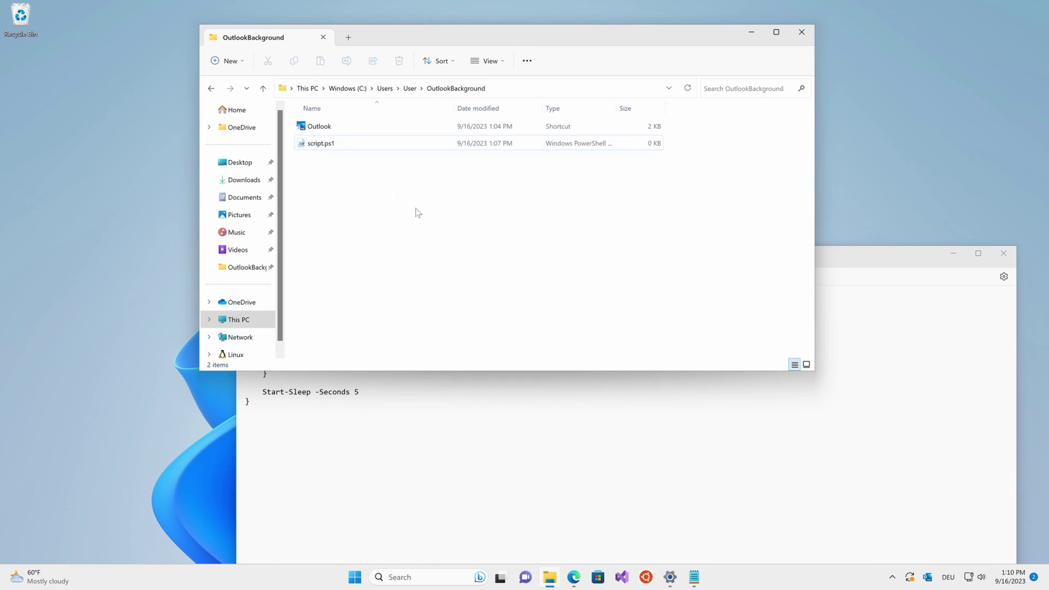
click(443, 391)
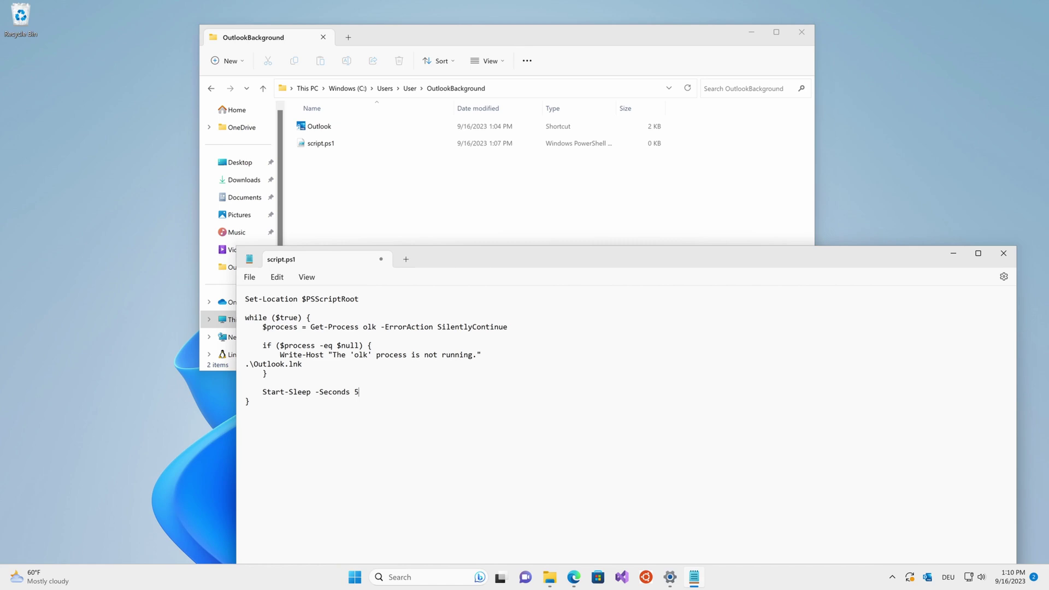
drag(479, 260, 474, 288)
mouse_move(479, 346)
mouse_down()
mouse_move(507, 363)
mouse_move(487, 349)
mouse_up()
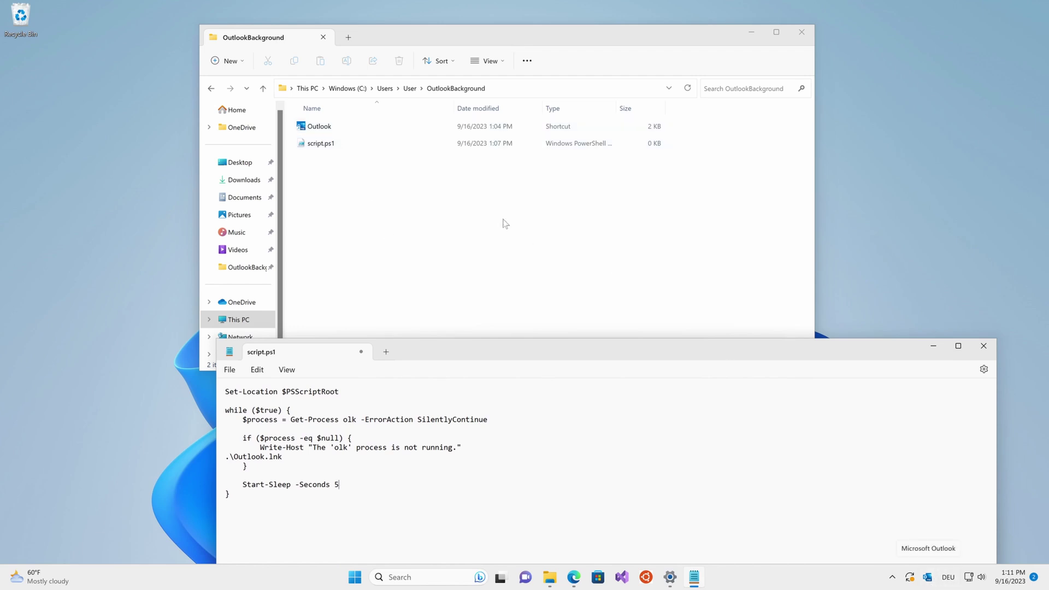
drag(452, 348, 386, 309)
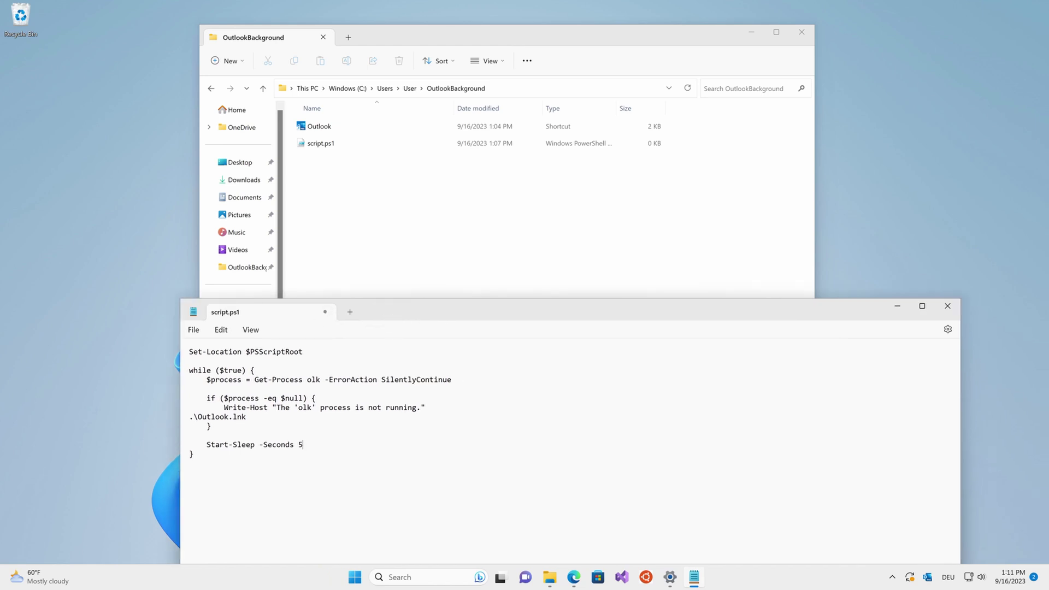
click(417, 212)
click(415, 436)
drag(431, 311, 408, 338)
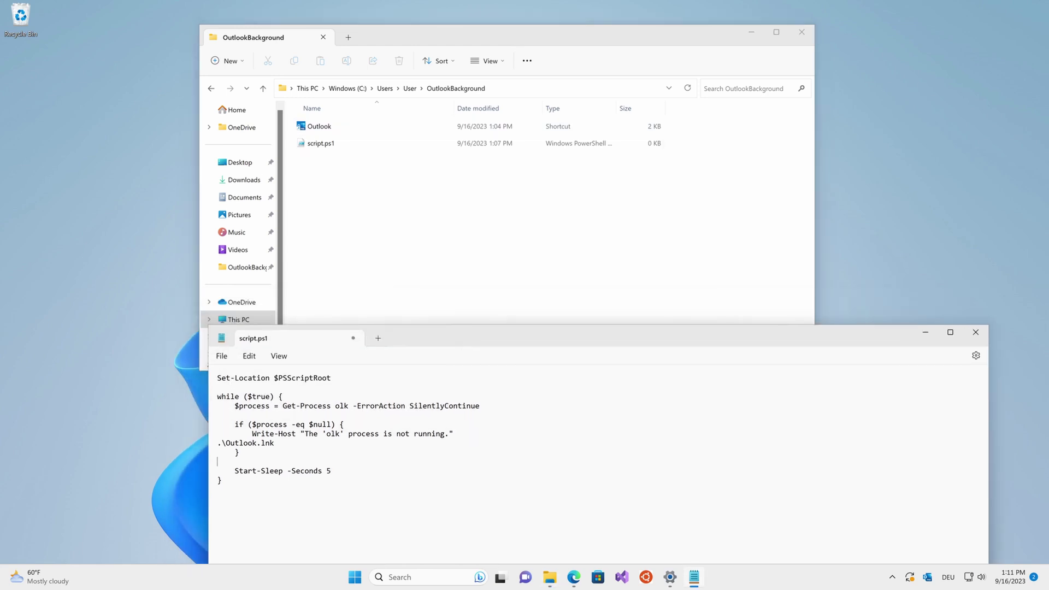
- Save script.ps1 and close Notepad
click(221, 355)
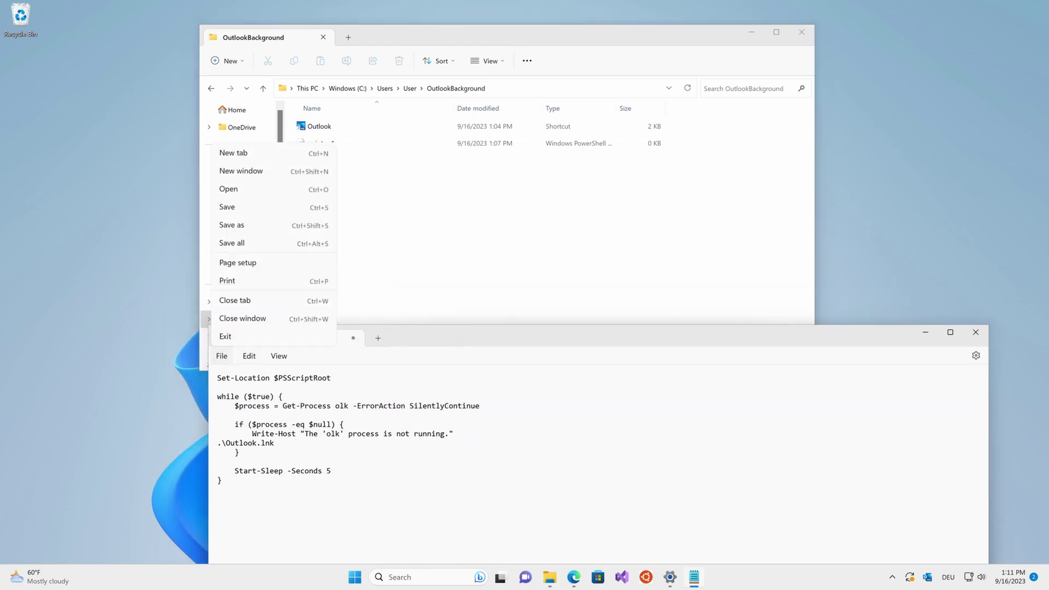
click(243, 206)
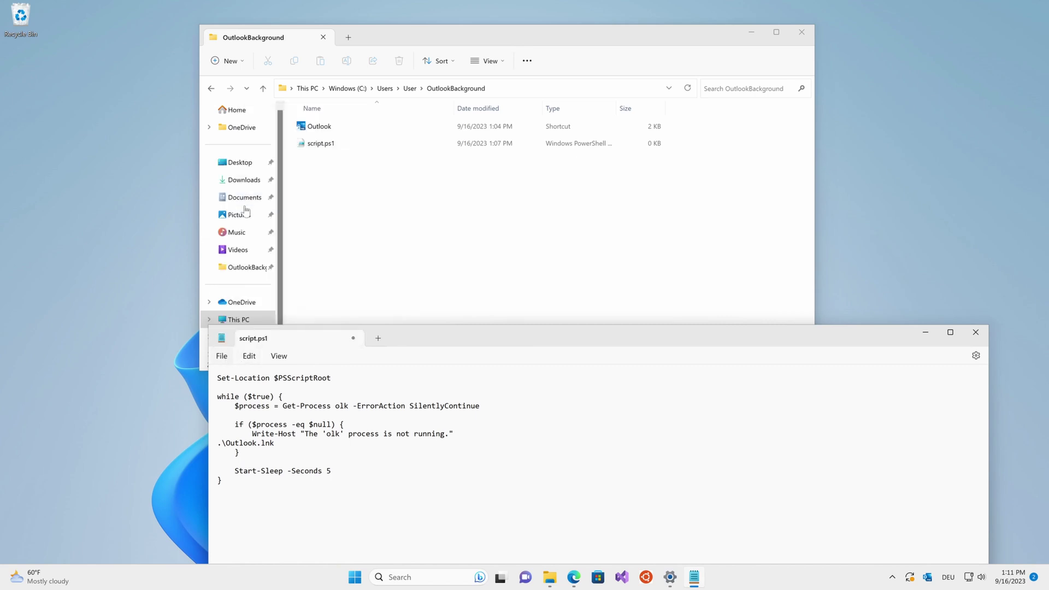
click(982, 337)
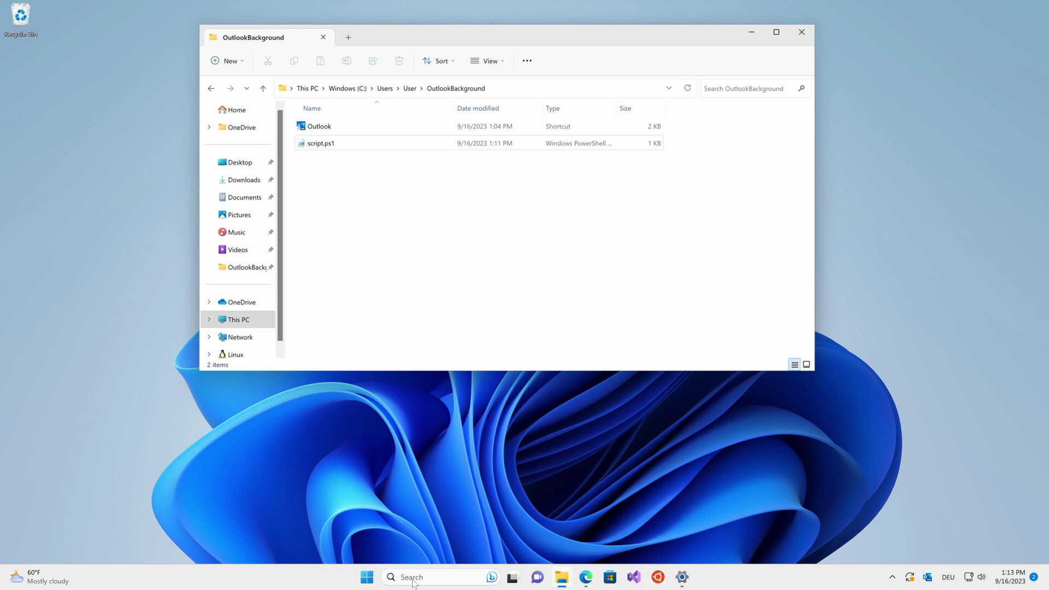
- Launch Windows PowerShell as administrator from the Start search
click(428, 583)
text(powr)
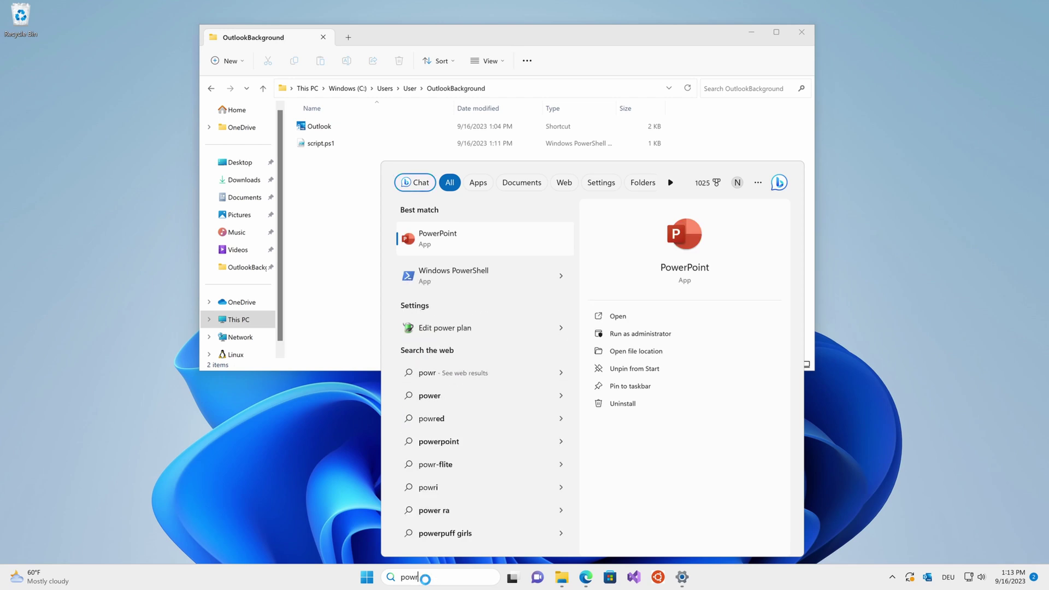
key(Down)
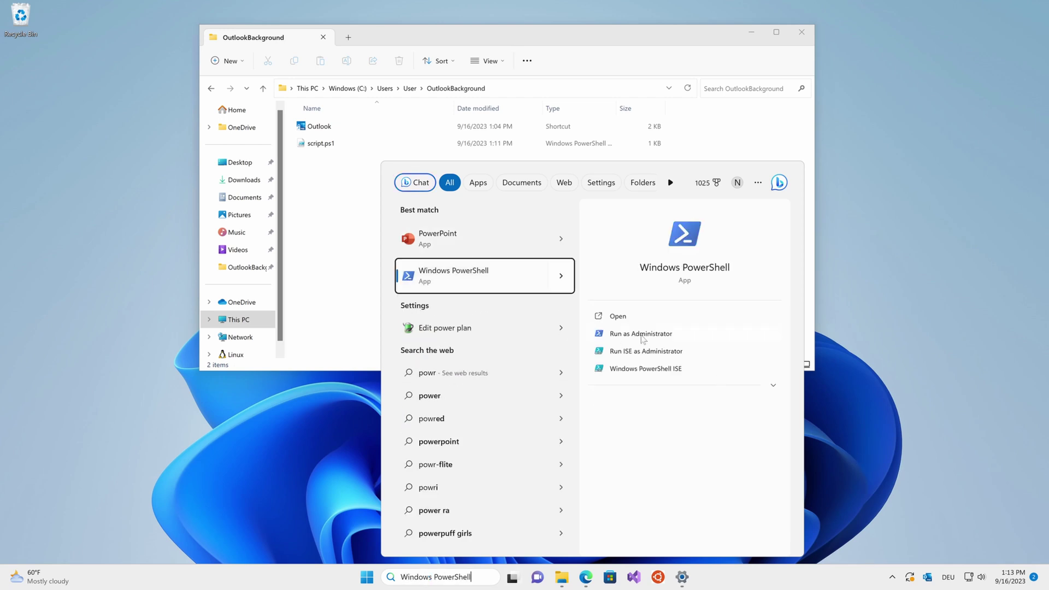
click(642, 336)
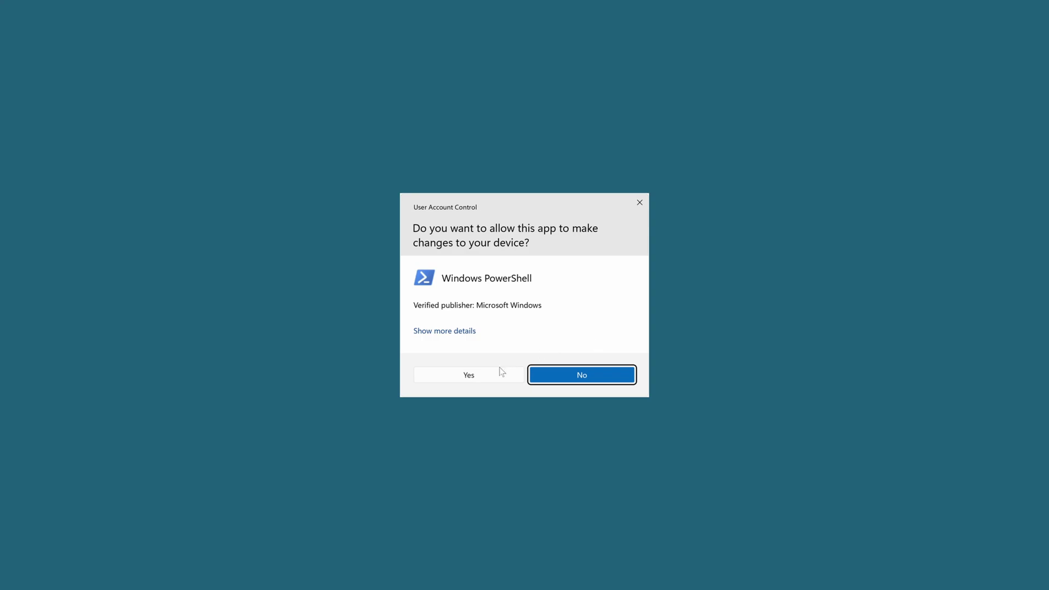
click(493, 375)
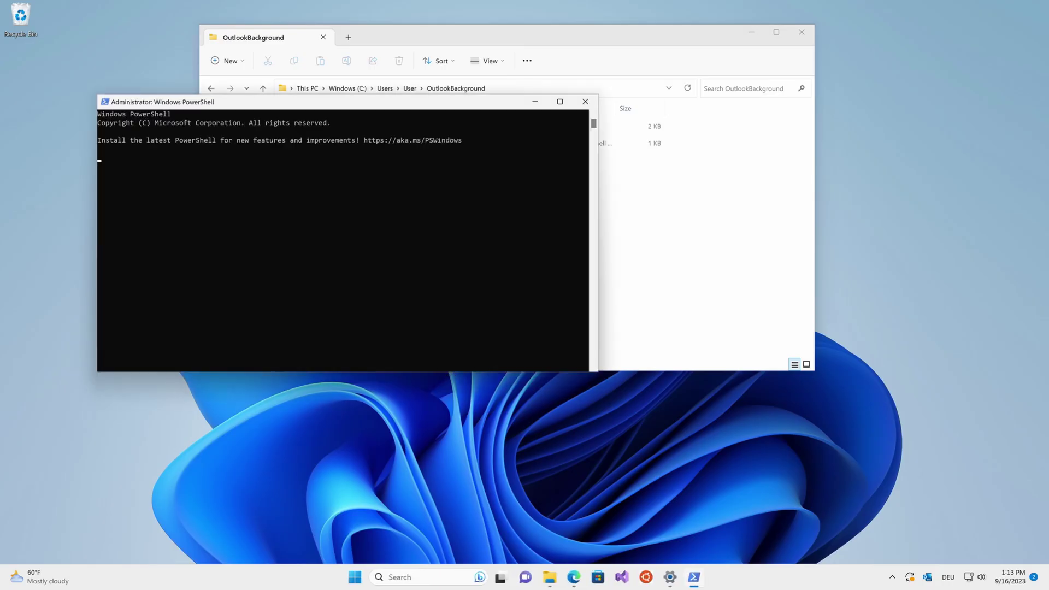
- Run set-executionpolicy remotesigned and answer A to apply it to all
click(324, 226)
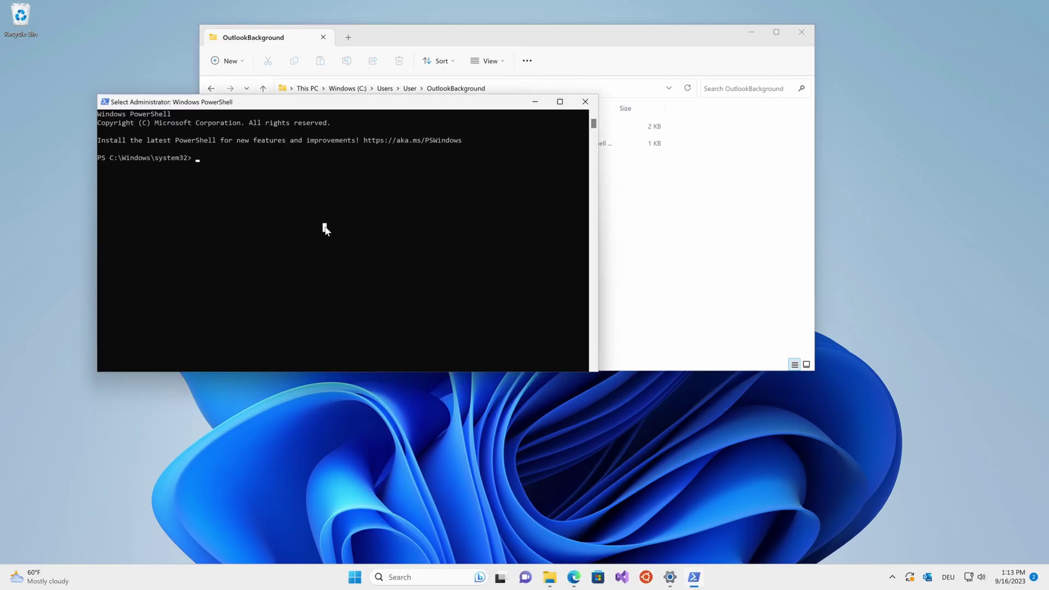
text(setc-e)
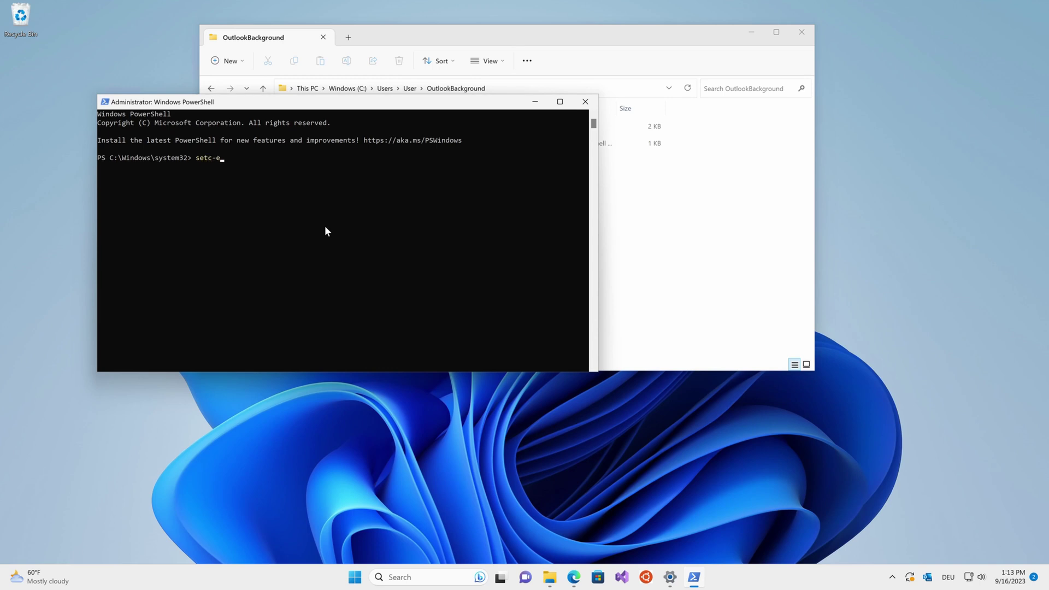
text(xec)
key(BackSpace)
key(BackSpace)
key(BackSpace)
key(BackSpace)
key(BackSpace)
key(BackSpace)
text(-executionpol)
key(BackSpace)
key(BackSpace)
text(olicy remt)
key(BackSpace)
text(otesigned)
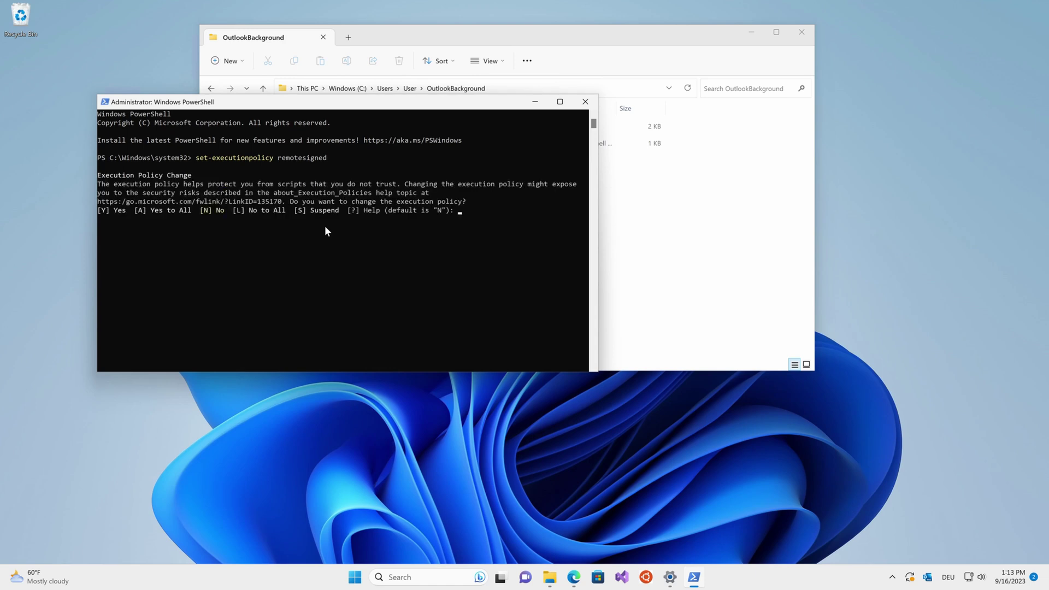
text(a)
key(Return)
- Close the administrator console and run script.ps1 with PowerShell
click(585, 102)
click(338, 146)
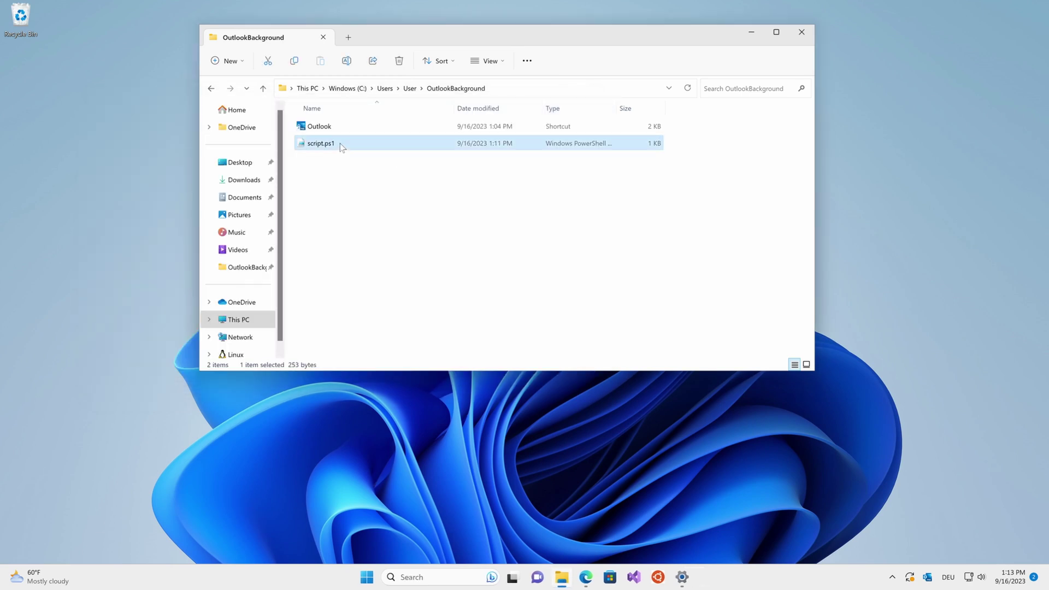
right_click(330, 146)
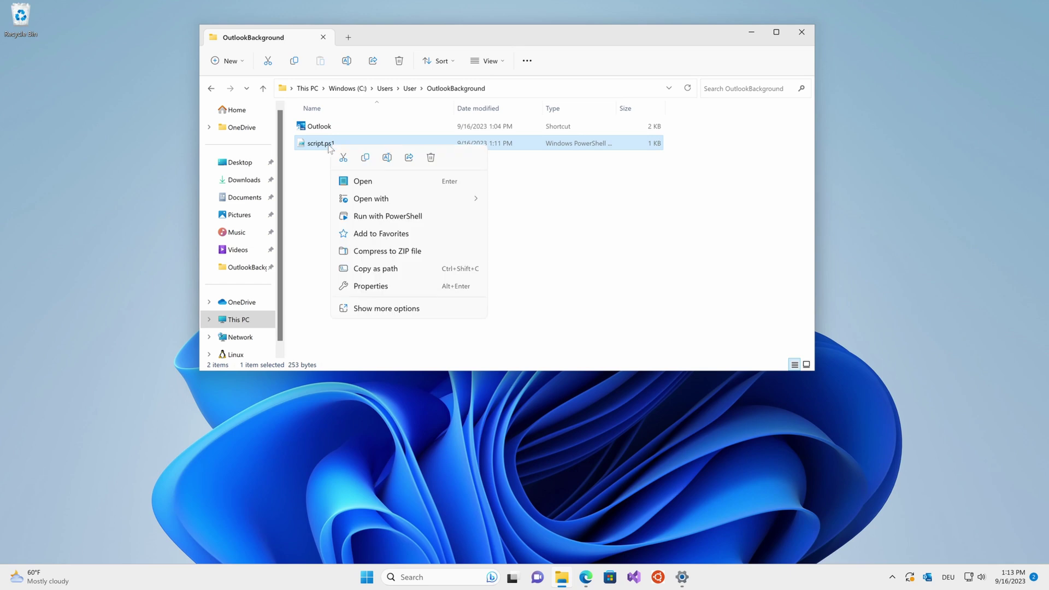
click(414, 217)
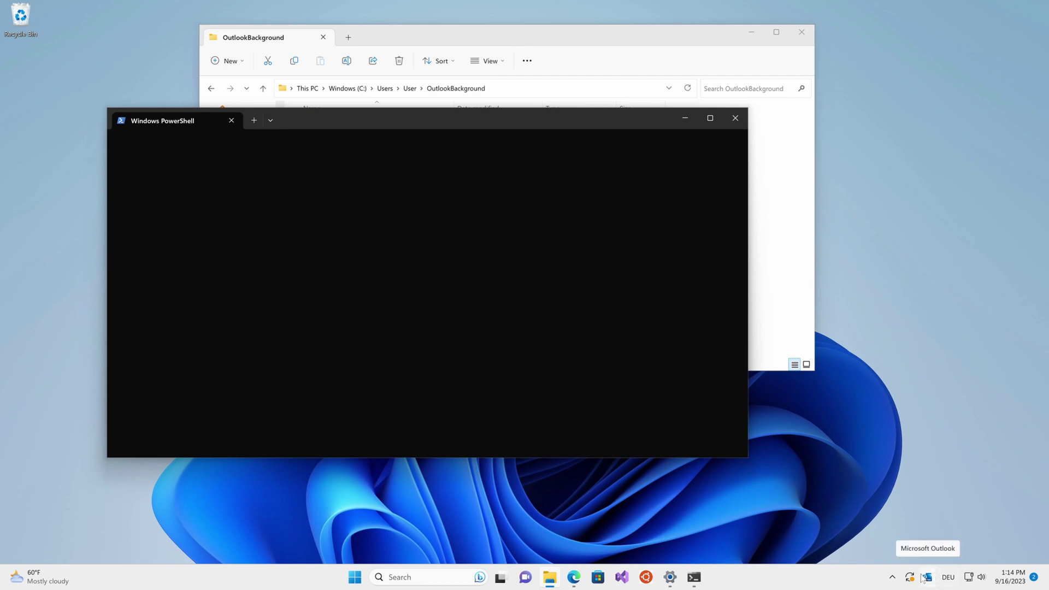
drag(345, 121, 333, 122)
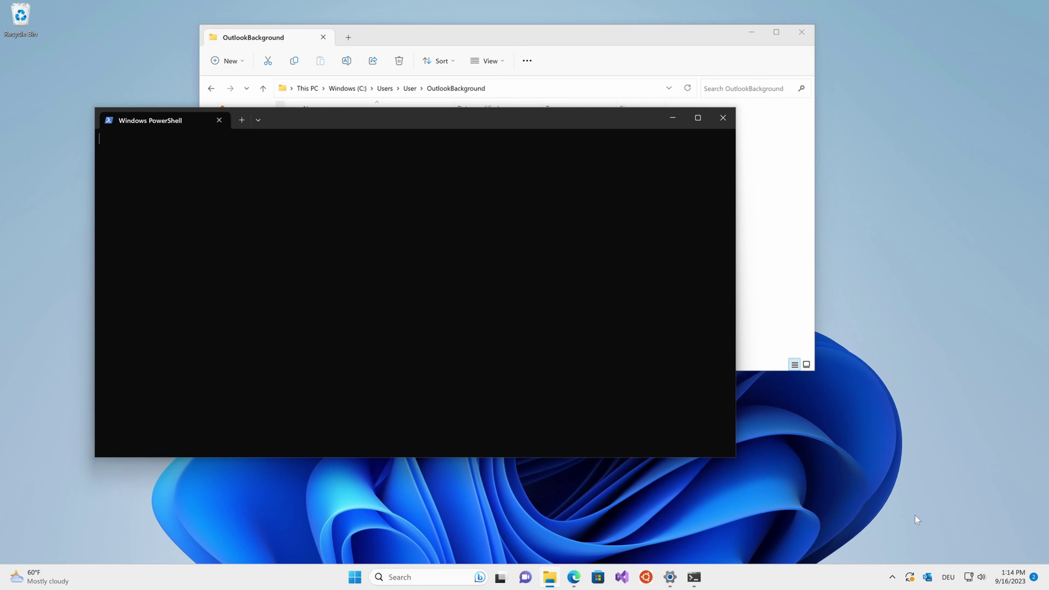
- Close the Outlook window twice so the script reports 'olk' not running
click(928, 577)
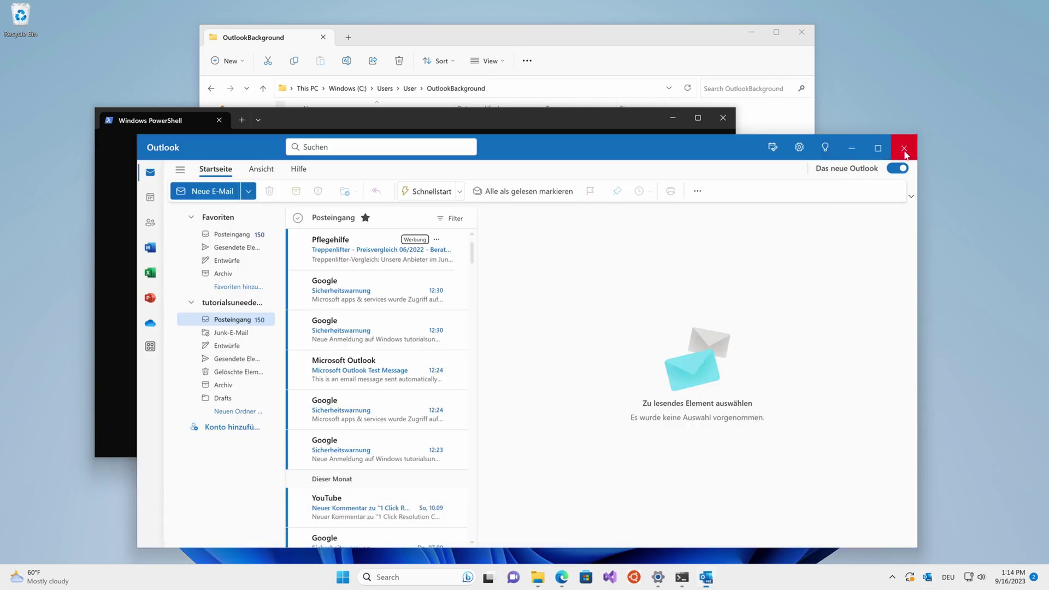
click(905, 152)
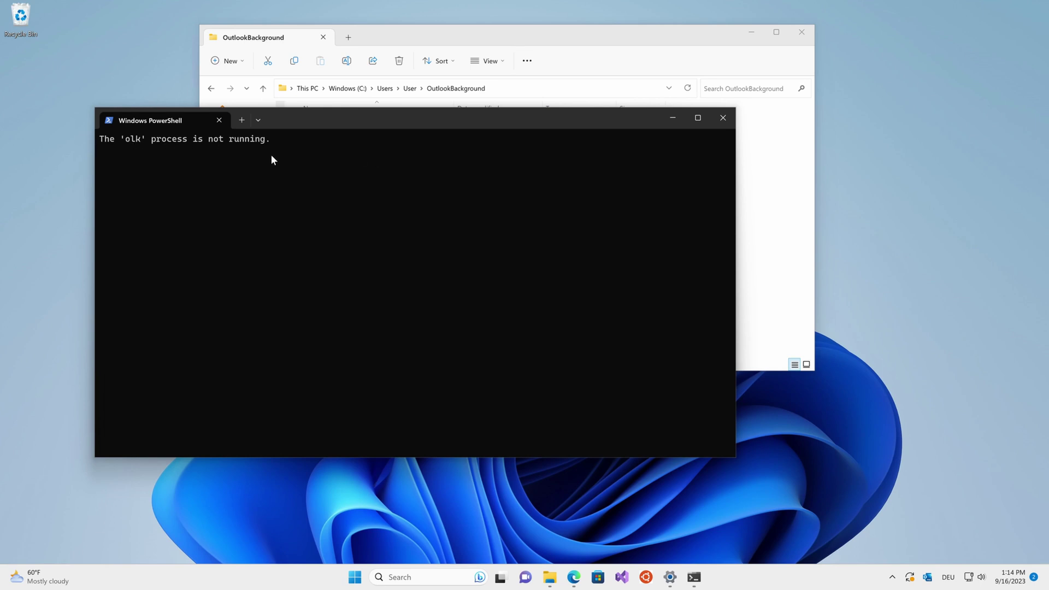
click(929, 580)
click(912, 146)
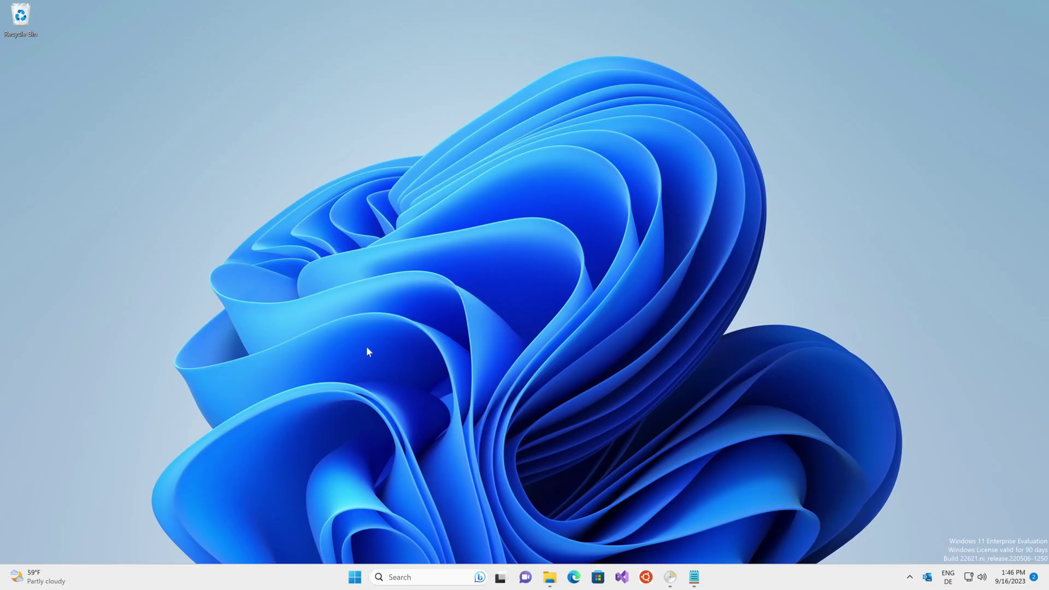
- Open Task Scheduler through the Start menu search
key(super)
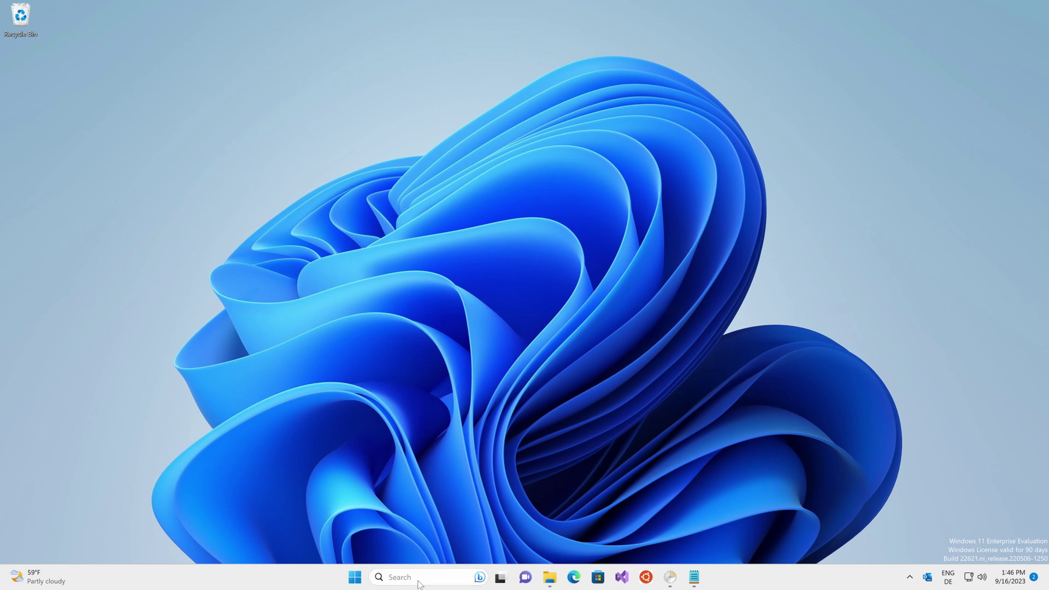
click(400, 577)
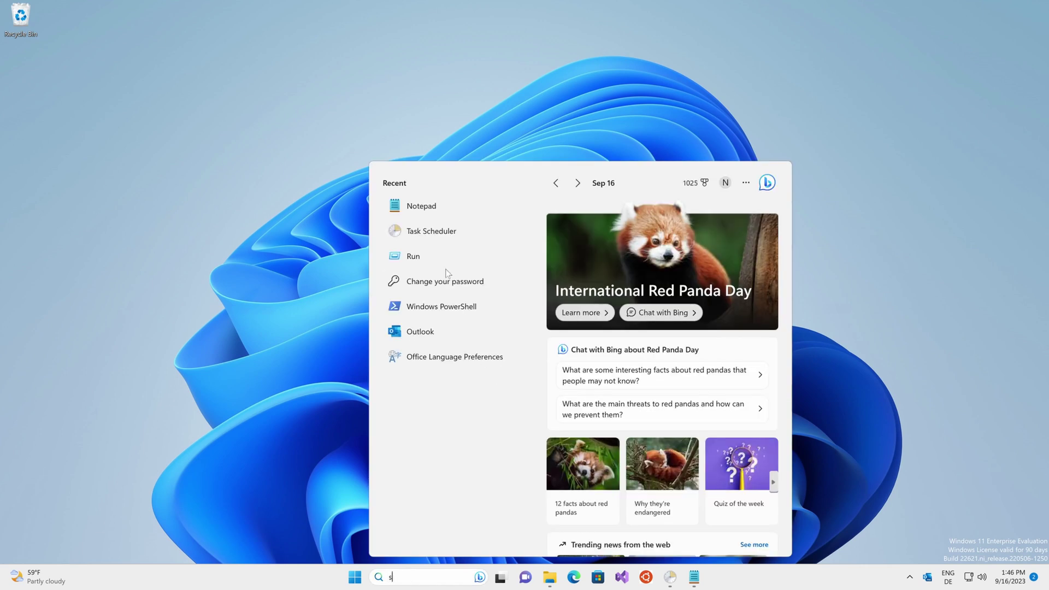
text(chedu)
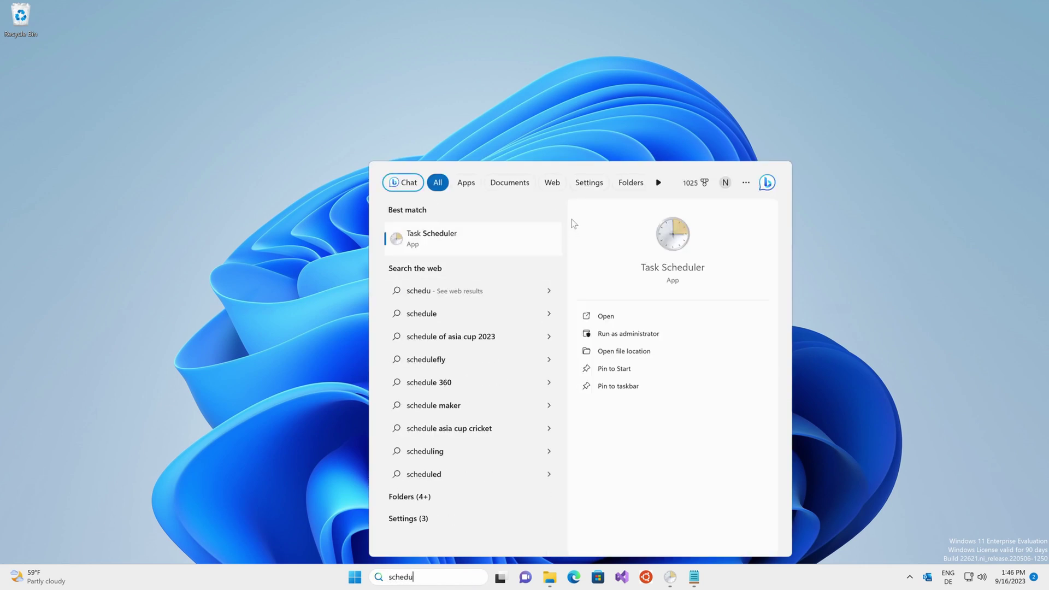
click(493, 244)
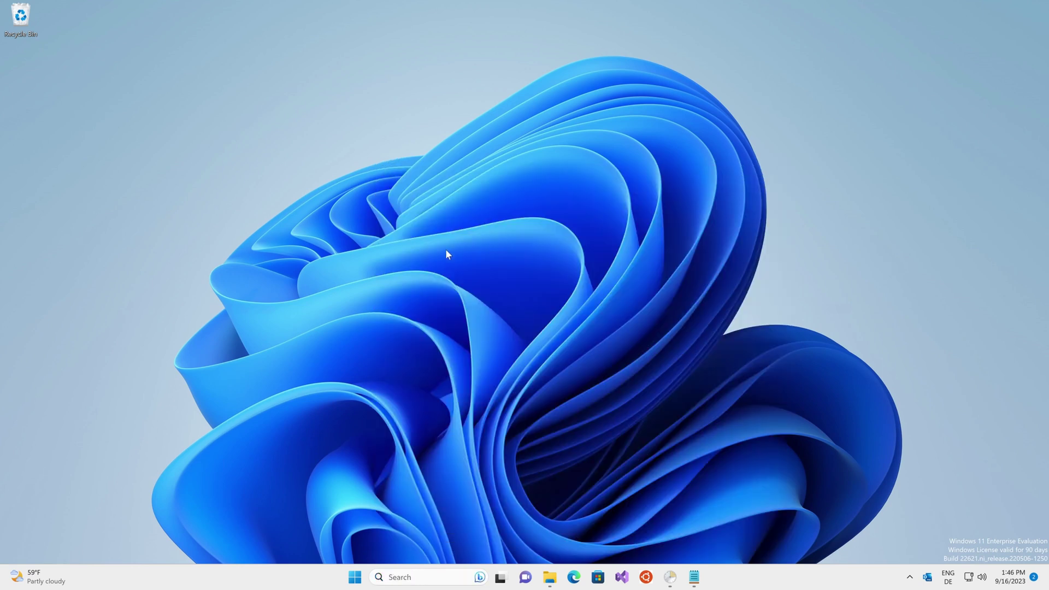
- Start a new task with Create Task on Task Scheduler (Local)
click(260, 253)
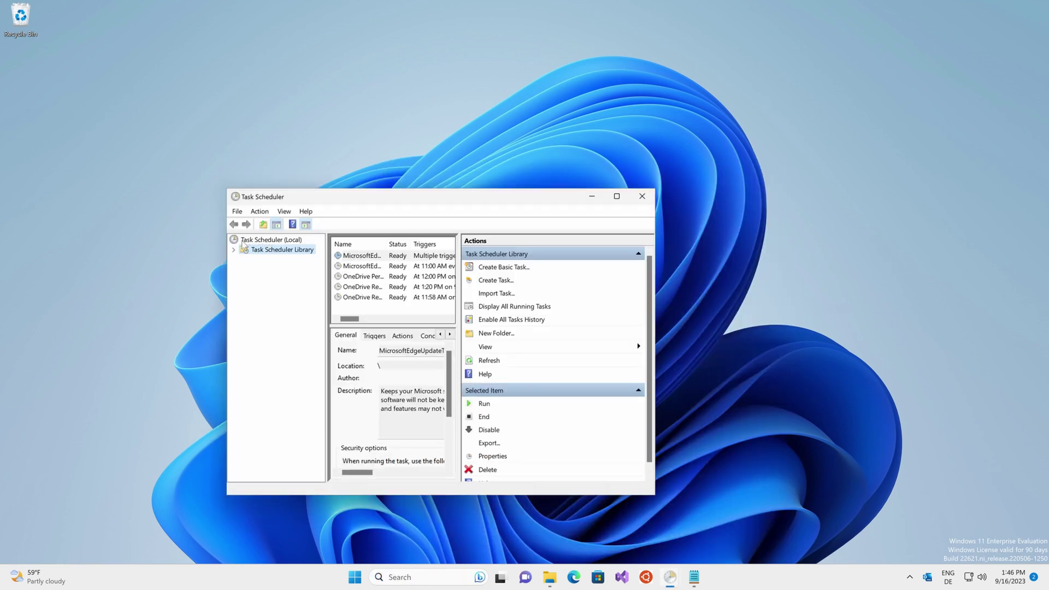
click(256, 241)
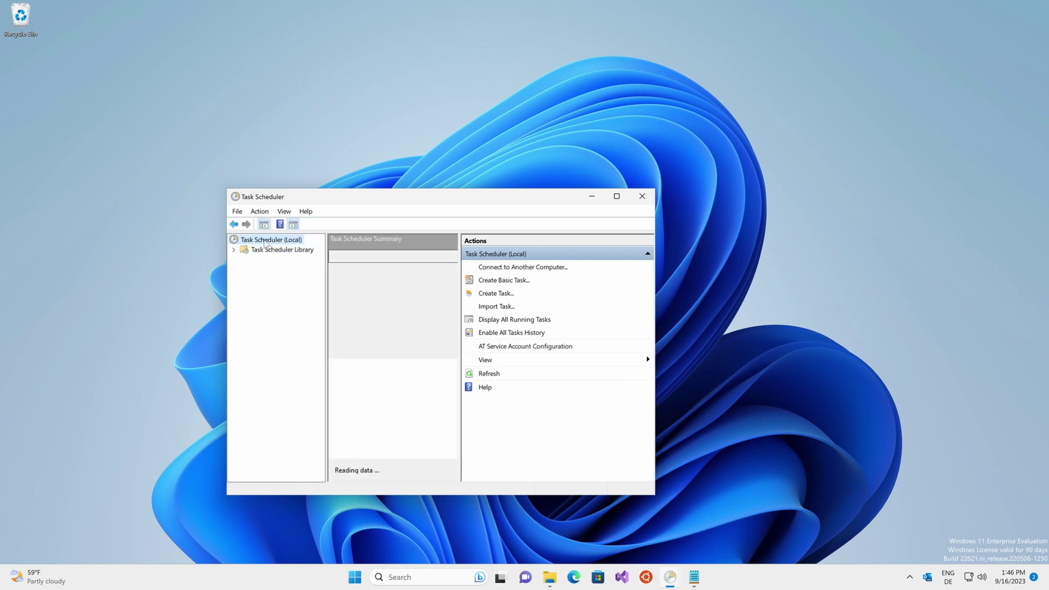
right_click(278, 241)
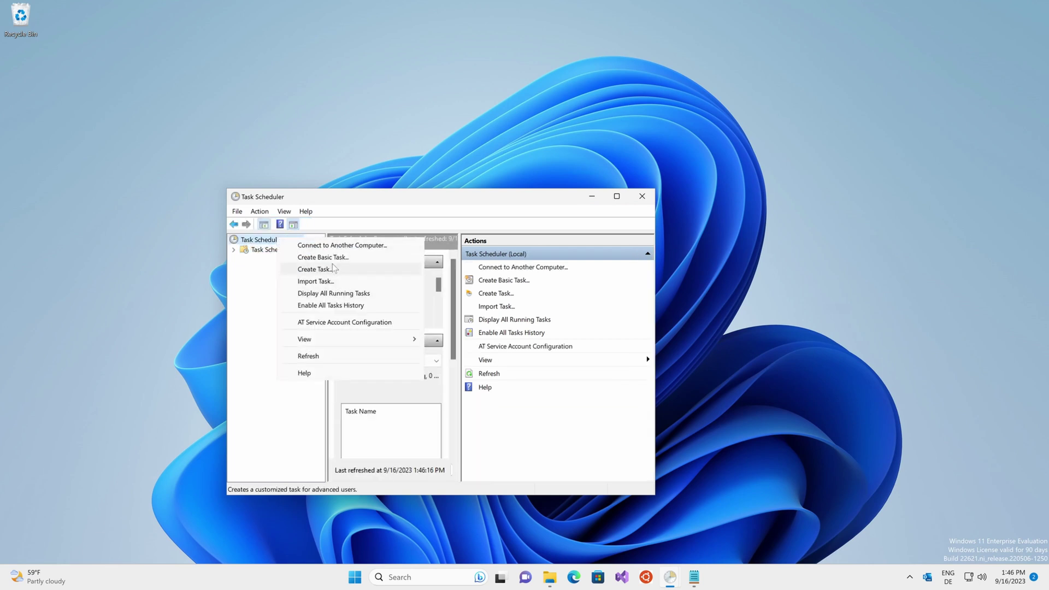
click(334, 268)
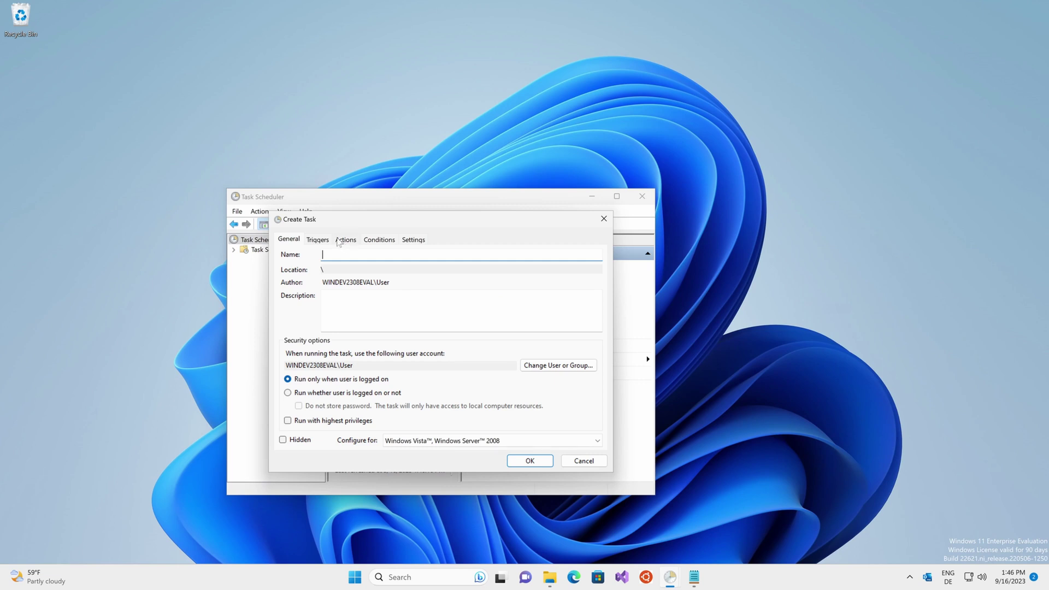
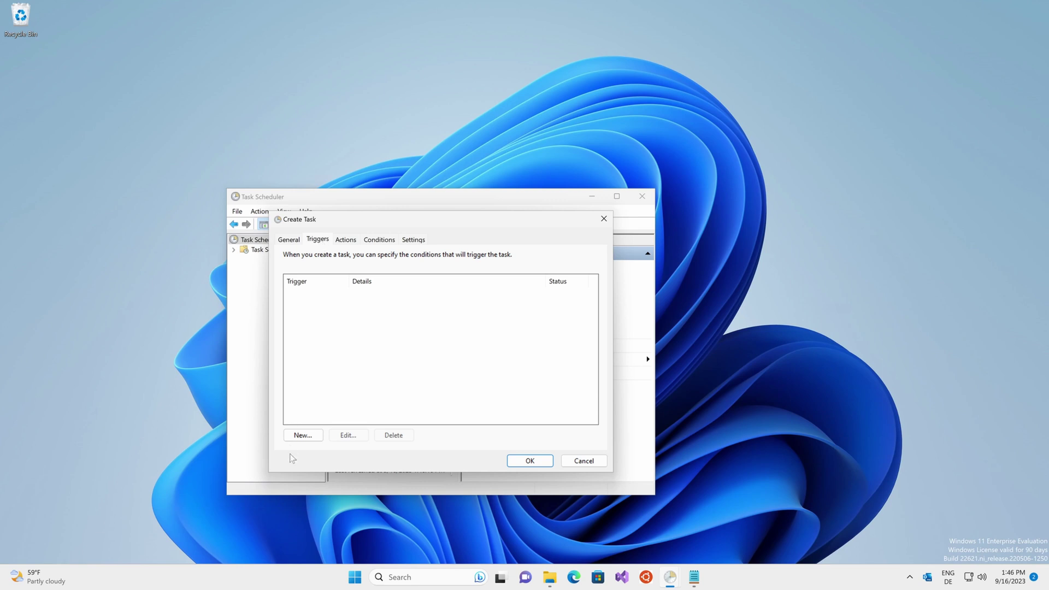
- Add a new trigger that begins the task At startup
click(304, 436)
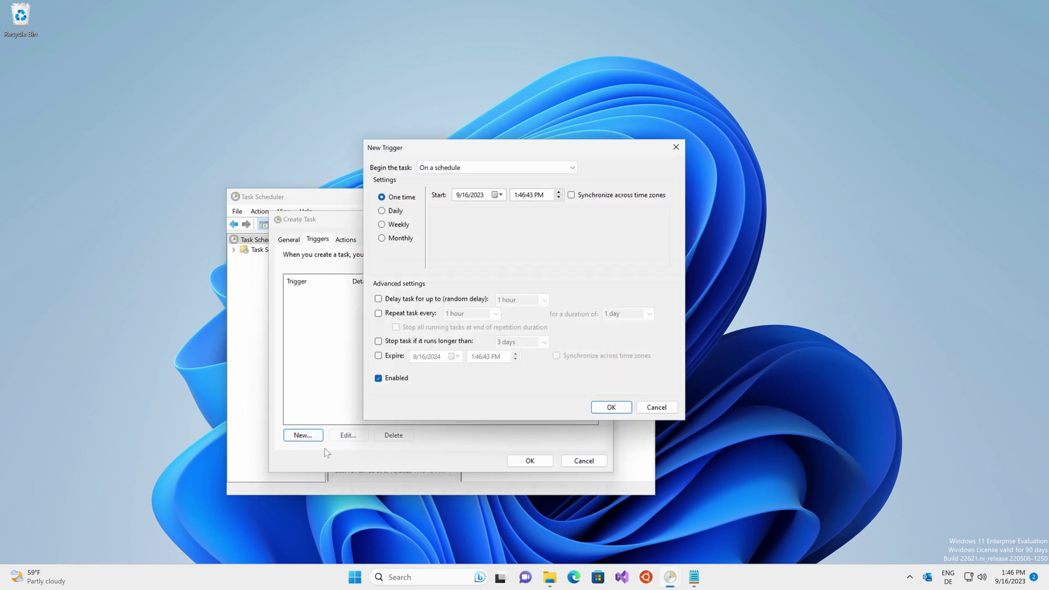
click(463, 167)
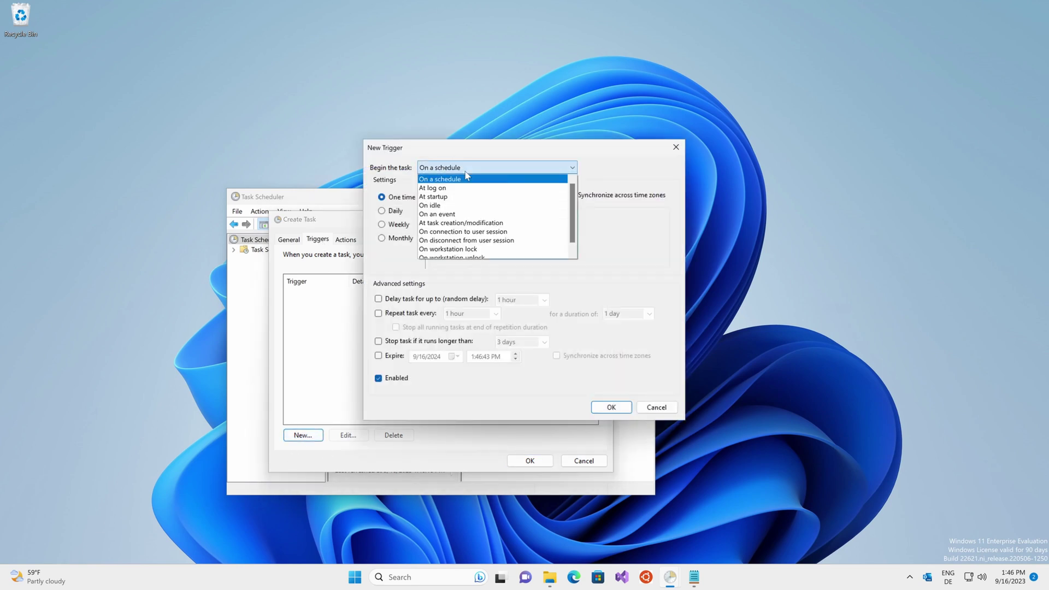
click(440, 197)
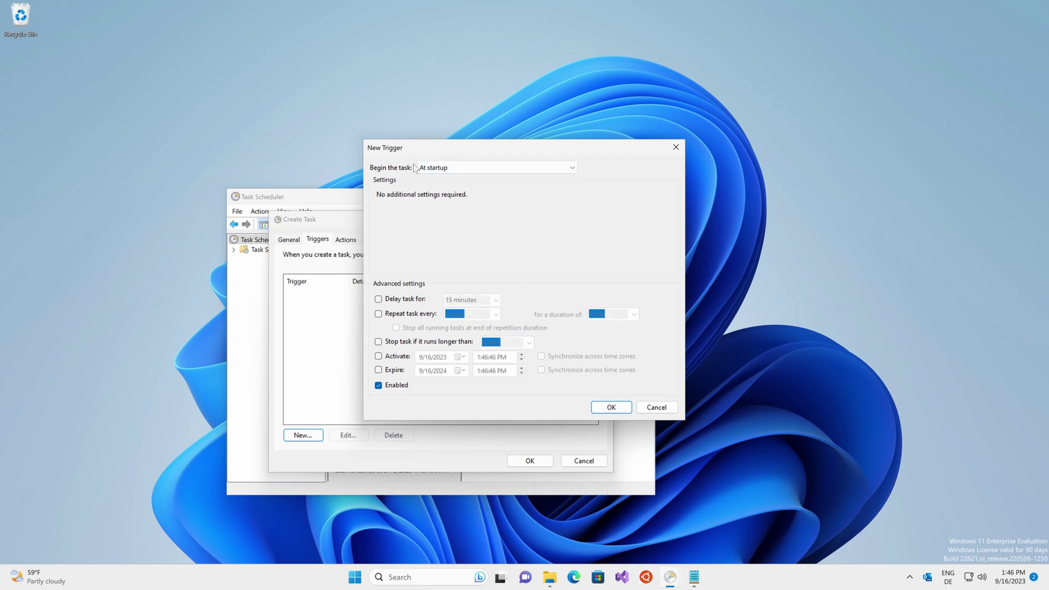
- Confirm the startup trigger, then add a new start-a-program action with powershell as the program
click(611, 407)
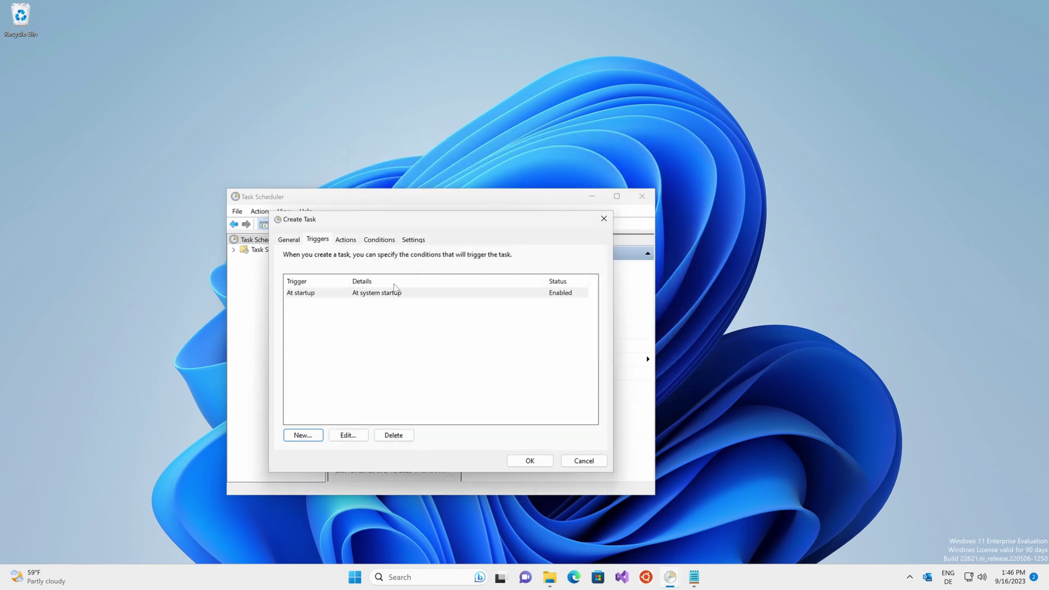
click(348, 241)
click(303, 435)
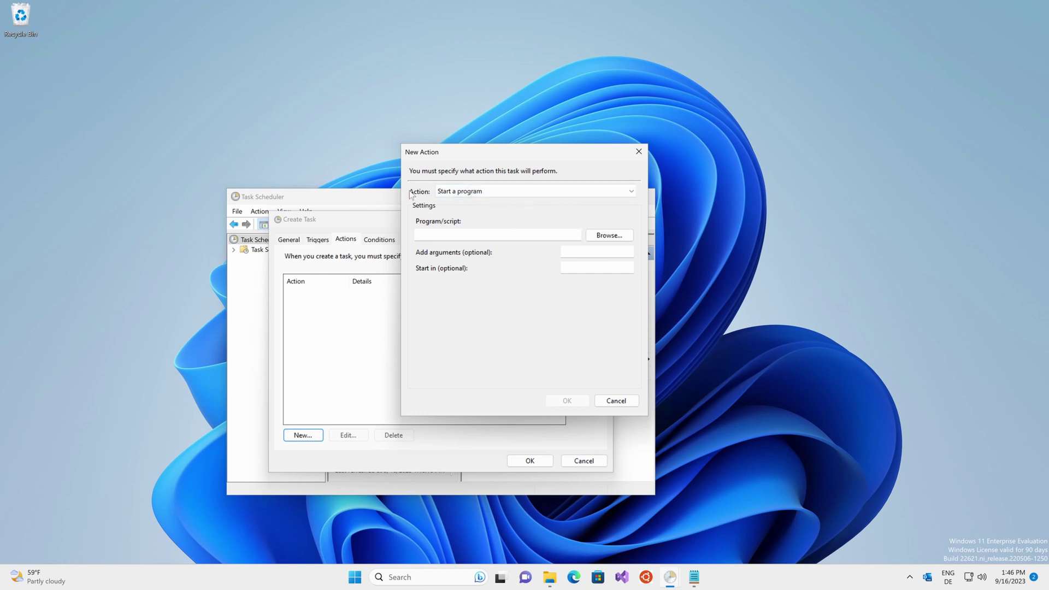
click(481, 234)
text(powershell)
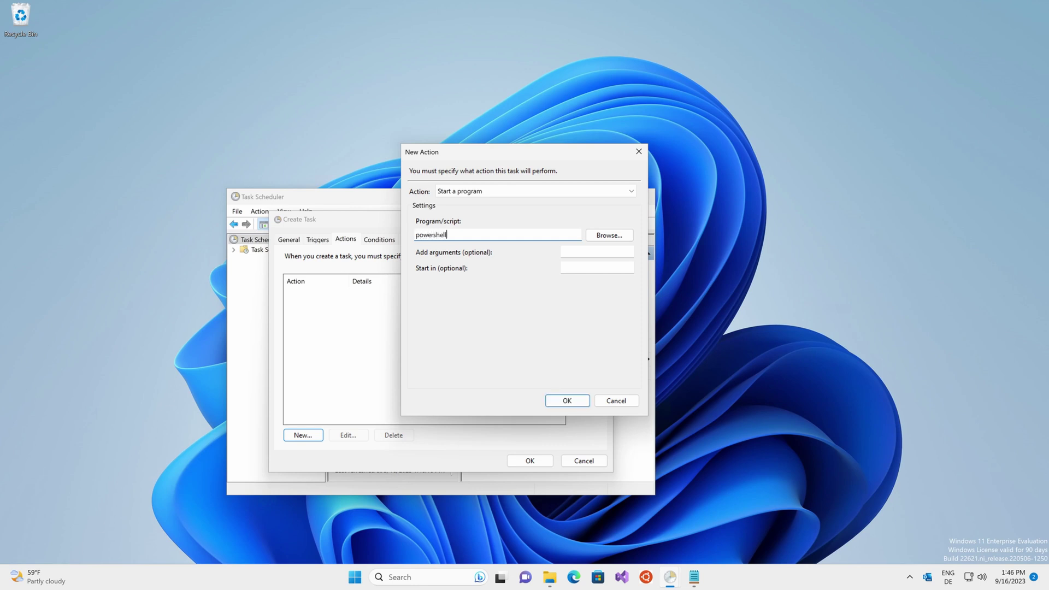
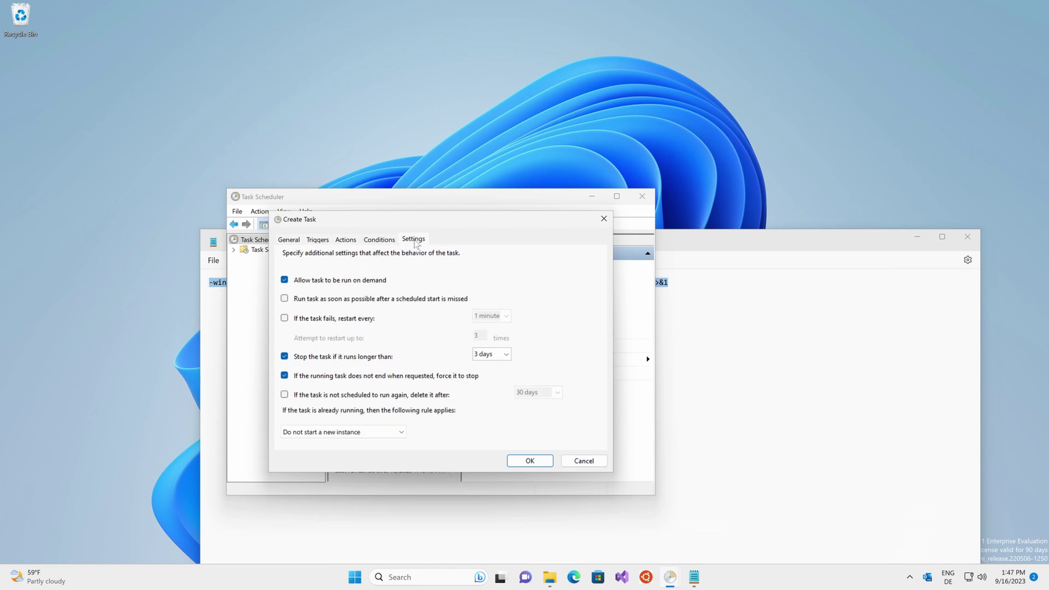
- Confirm the Create Task settings to save the new task running powershell with -windowstyle hidden
click(529, 462)
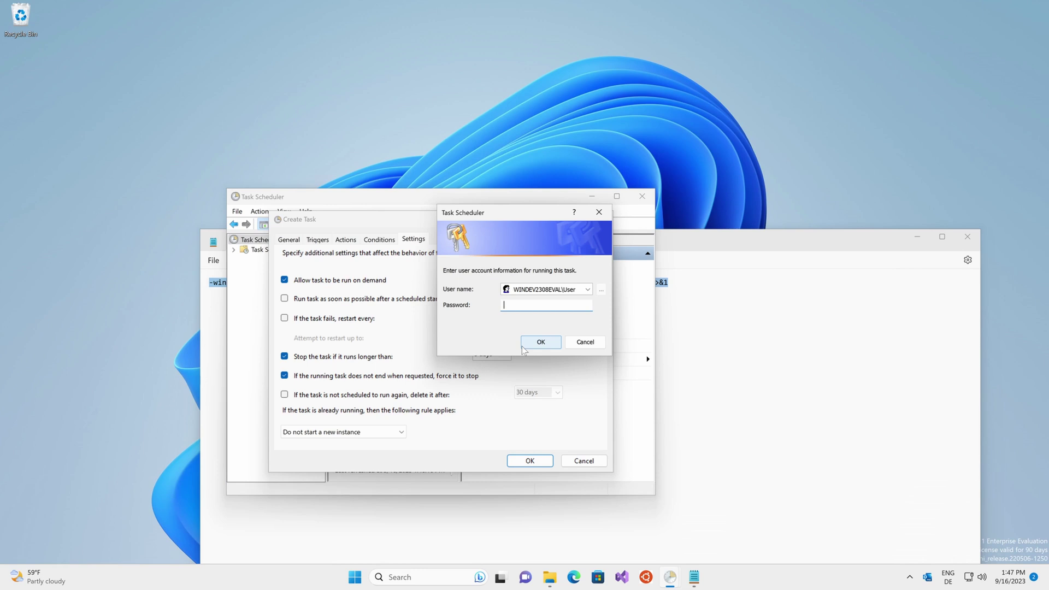
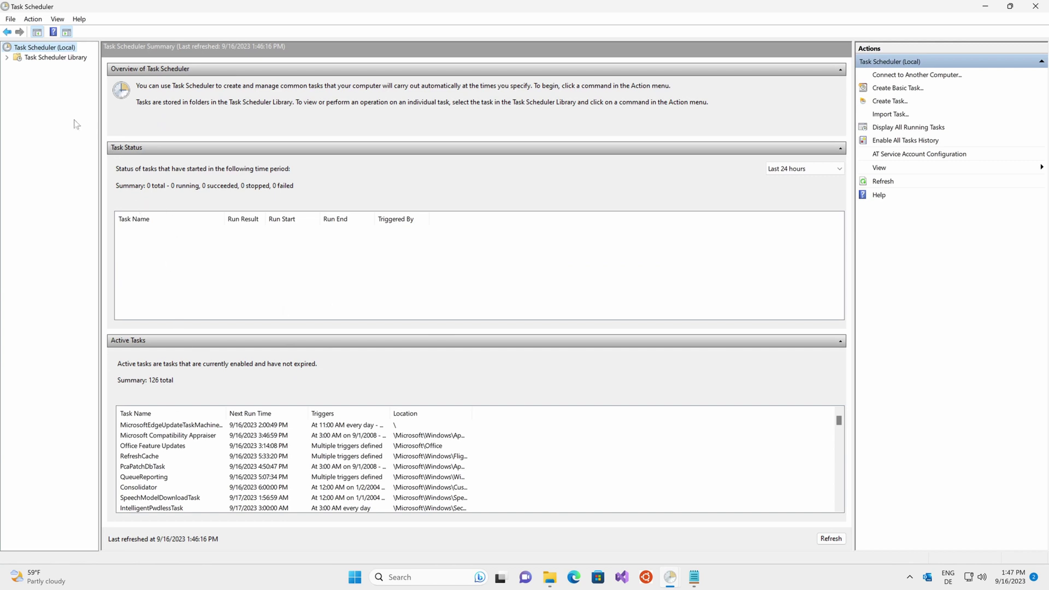
- Find the OutlookBackground startup task in the Active Tasks list by typing 'ou'
click(197, 498)
click(178, 460)
text(ou)
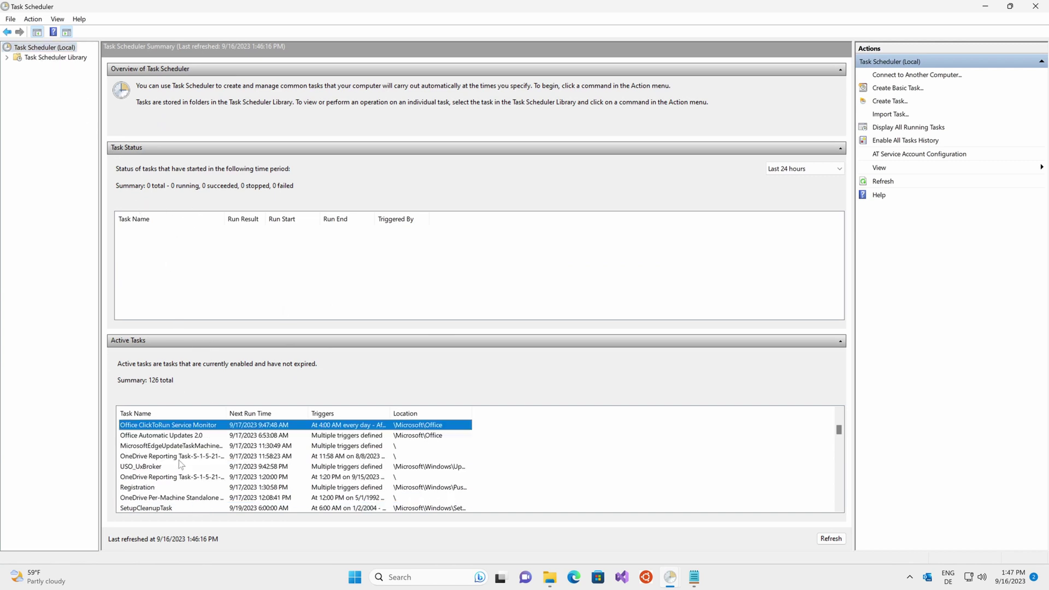
scroll(204, 457, up, 1)
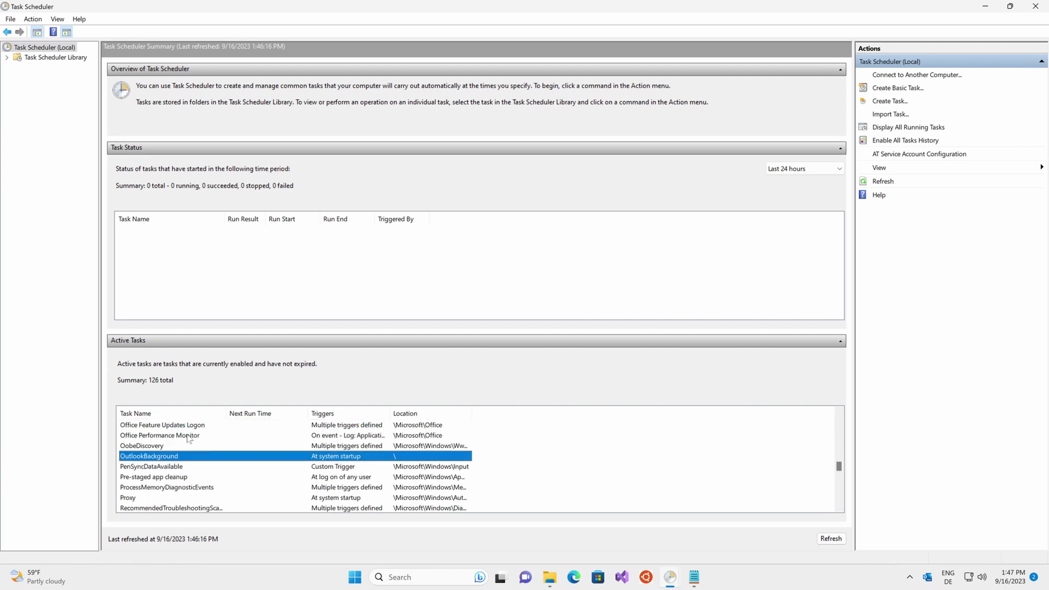
- Turn on 'Run with highest privileges' in OutlookBackground's properties and confirm with OK
double_click(154, 459)
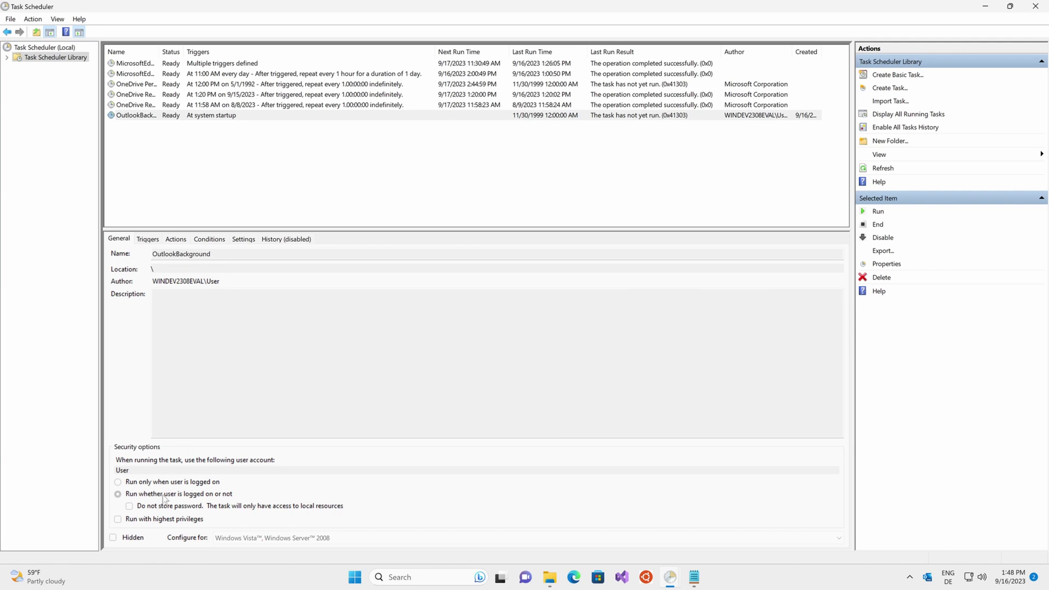
click(169, 115)
right_click(193, 117)
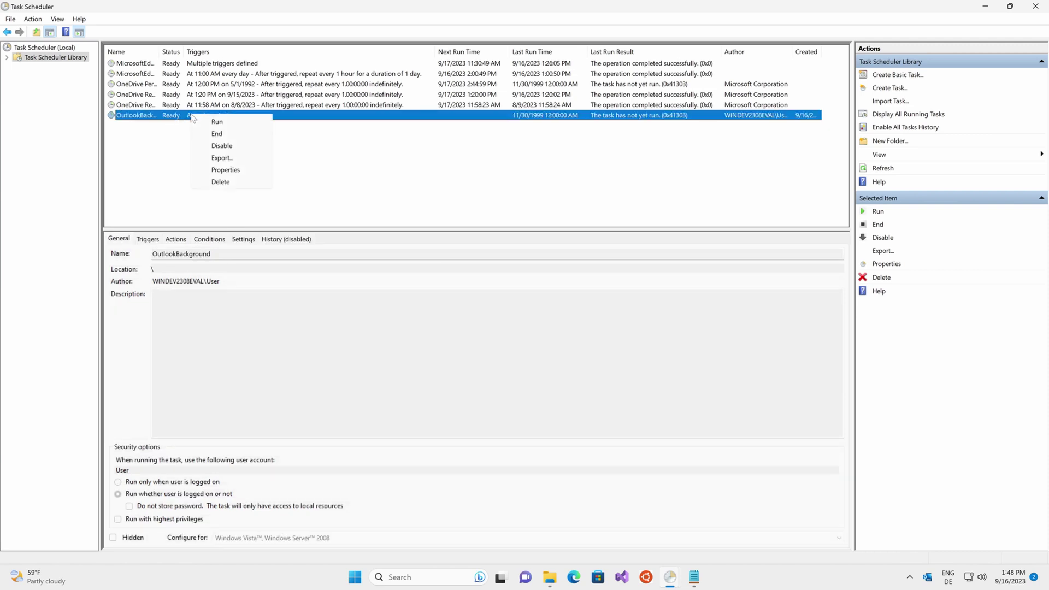
click(226, 170)
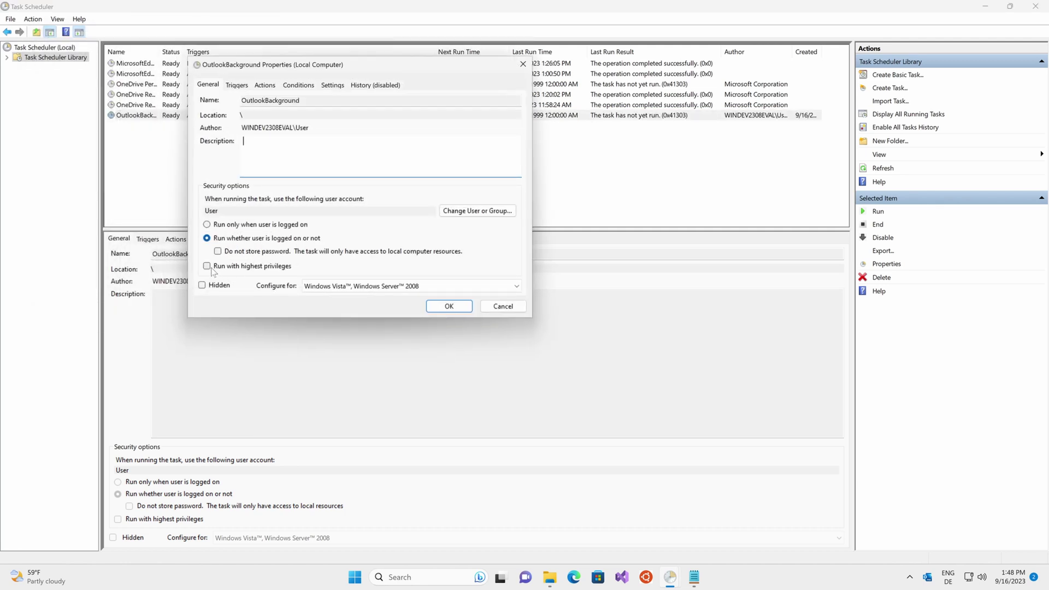
click(213, 268)
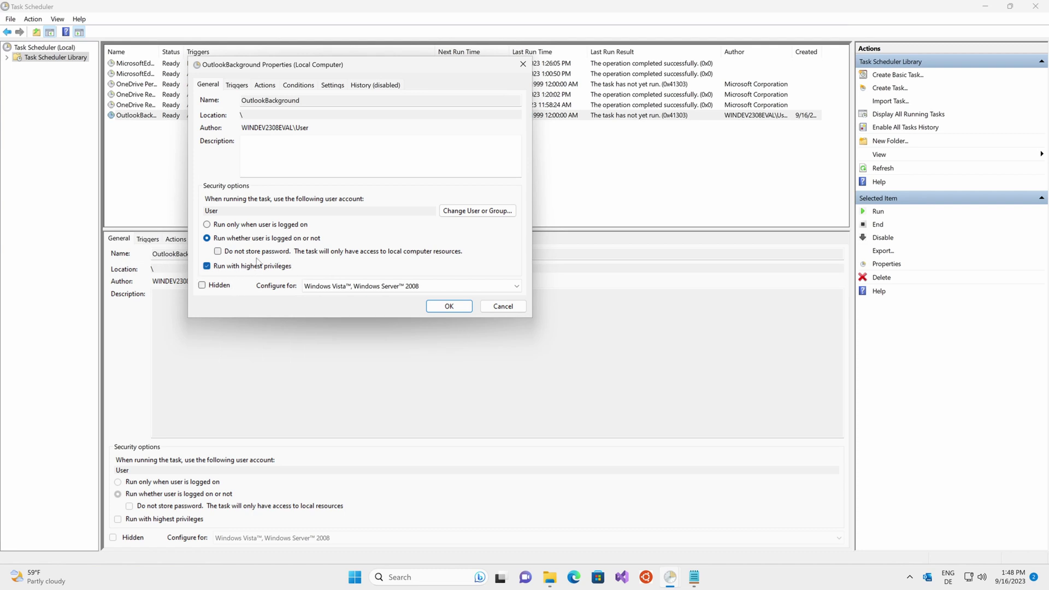
click(448, 307)
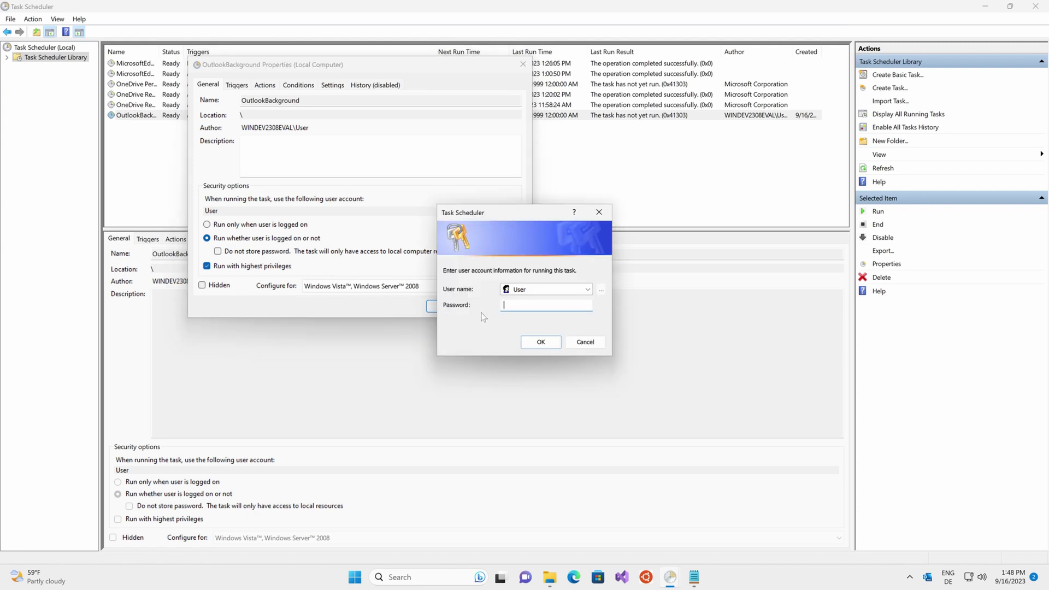
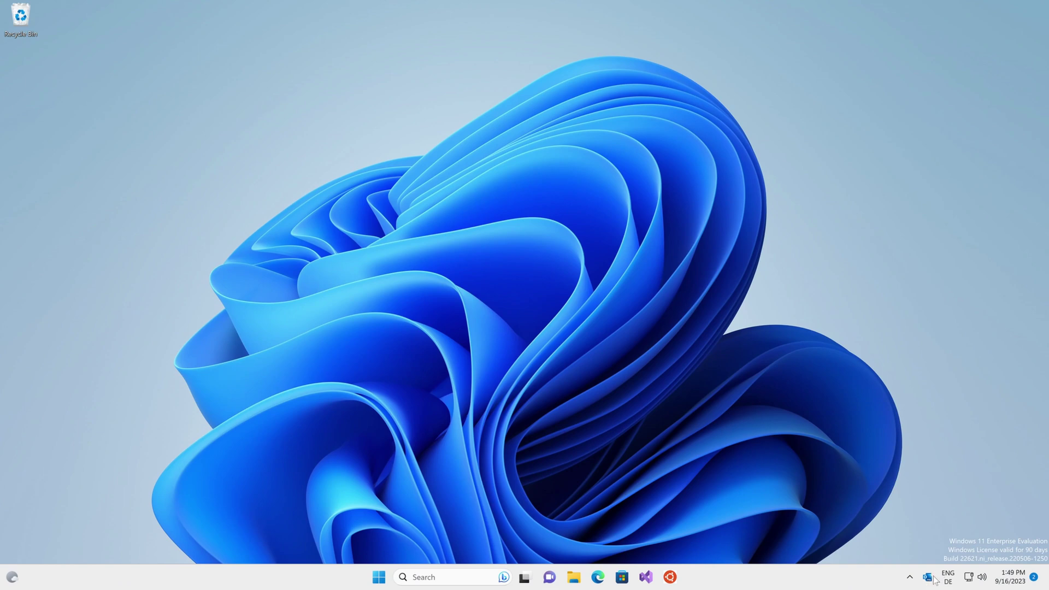
- Reopen Outlook from the taskbar tray and close it several times, leaving it closed
click(928, 578)
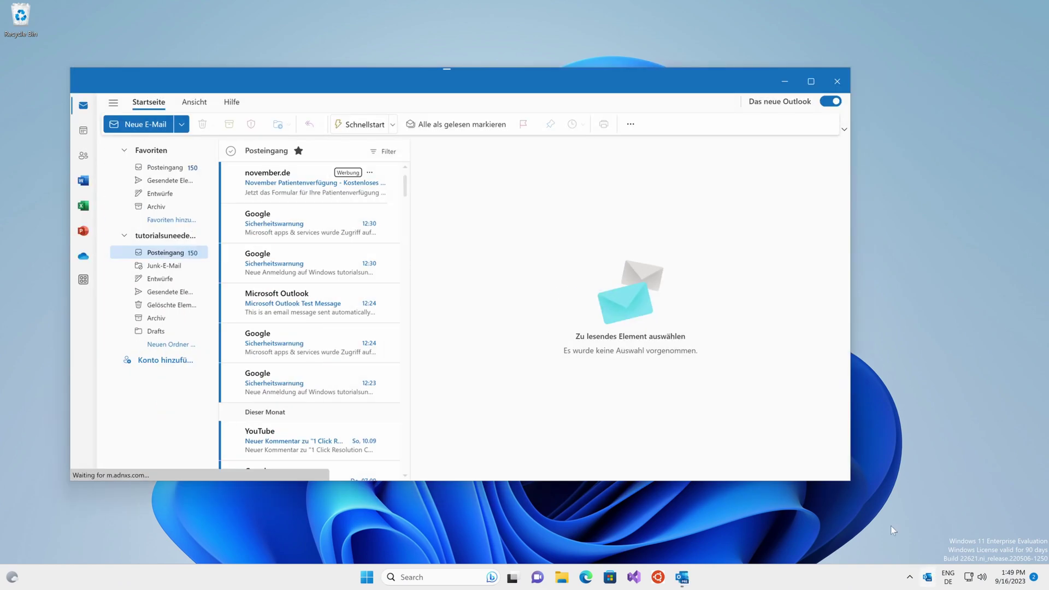
click(839, 83)
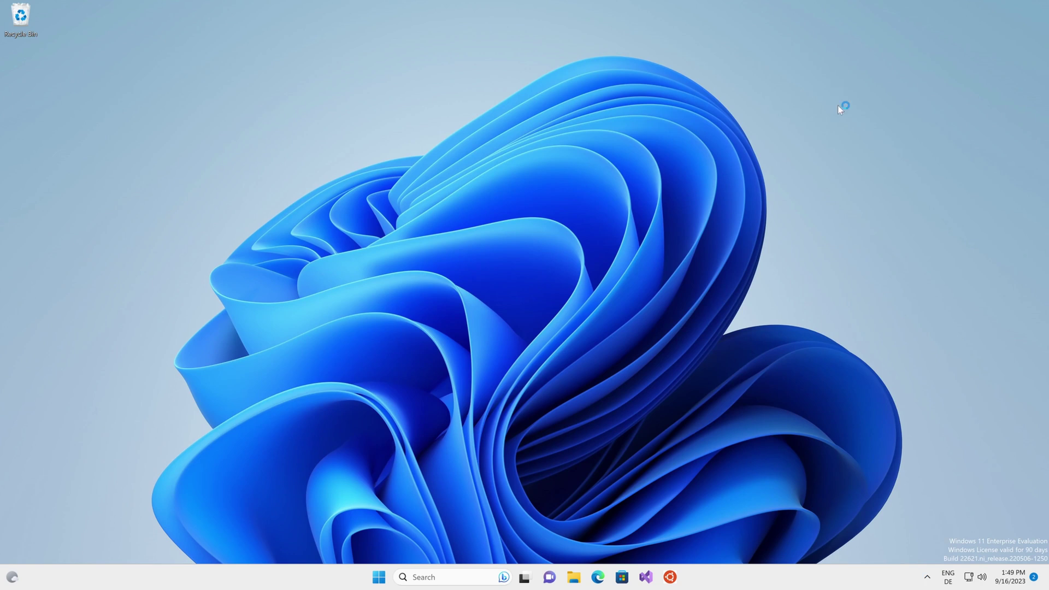
click(928, 577)
click(928, 578)
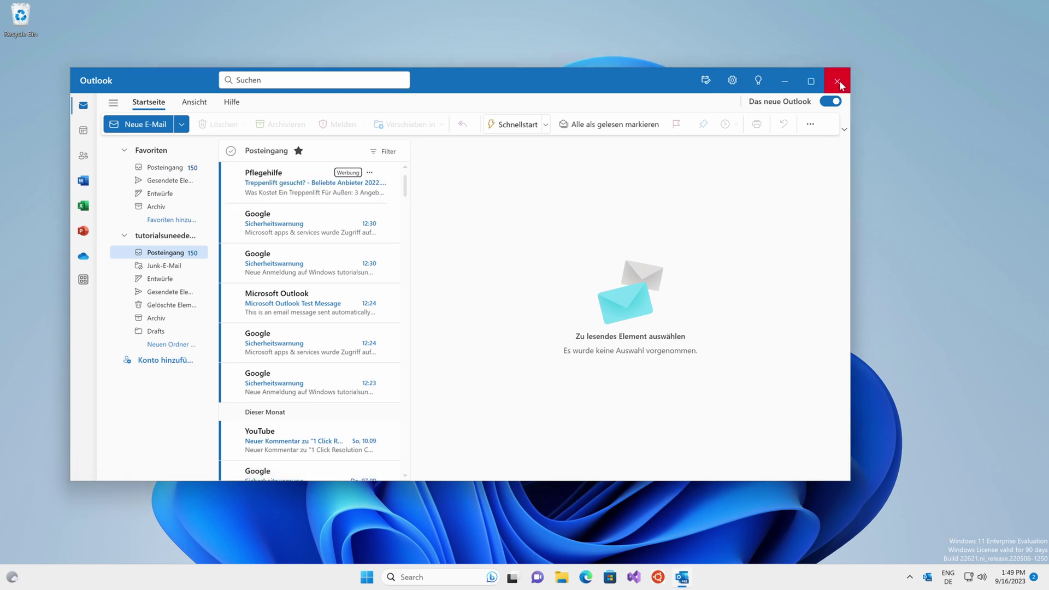
click(838, 81)
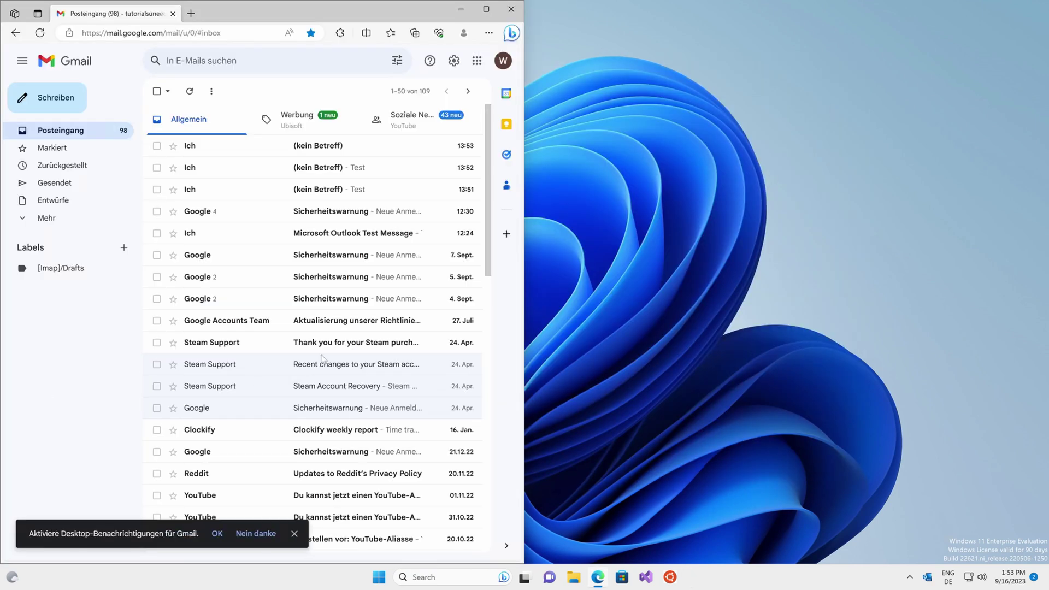
click(927, 578)
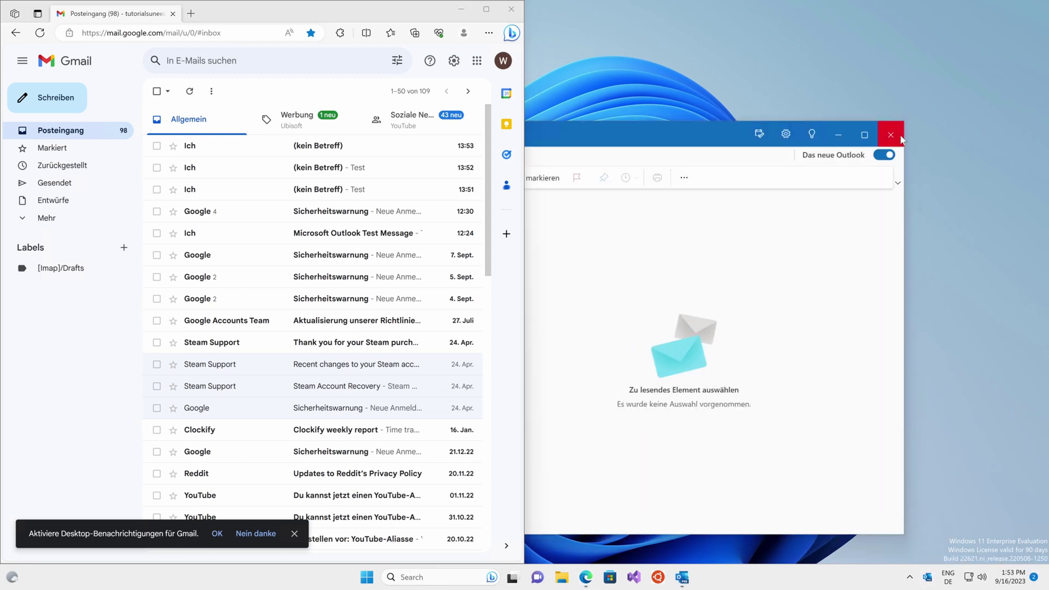
click(890, 135)
- Compose and send a Gmail message with body 'Test' to the account's own address
click(48, 99)
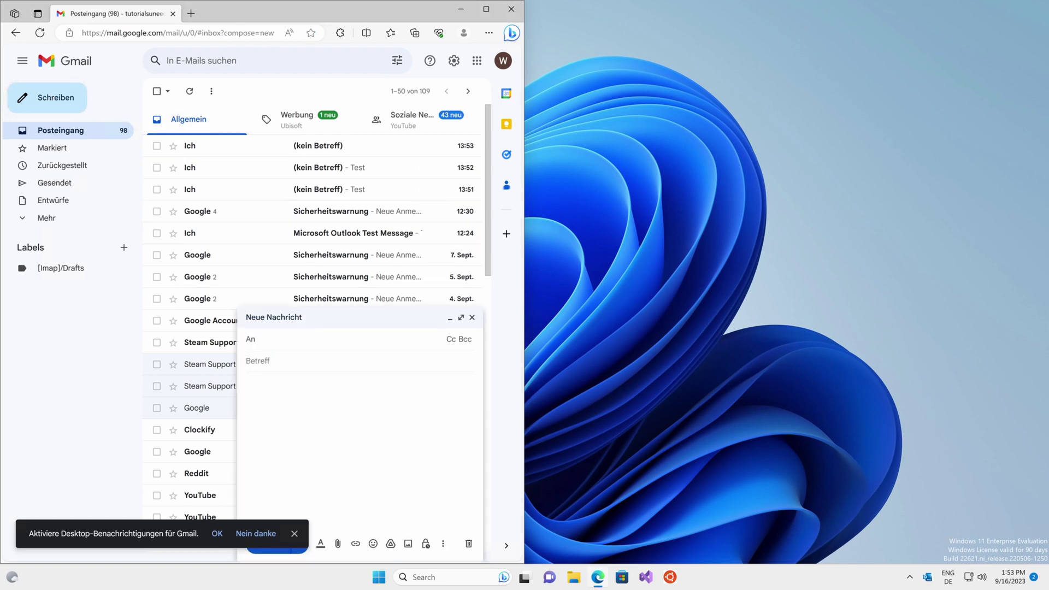
text(w)
key(Return)
click(246, 382)
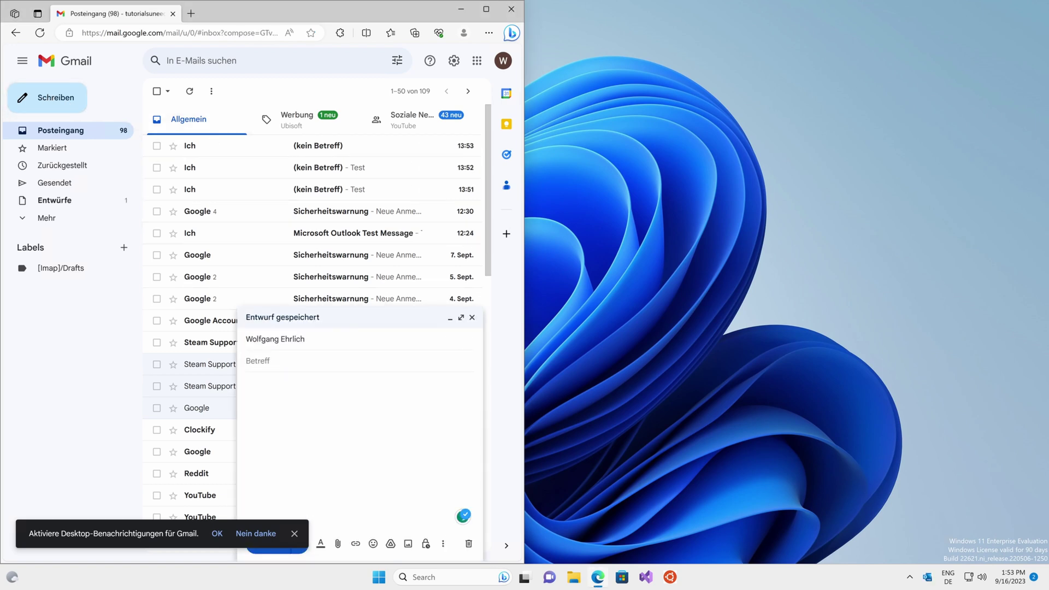
text(Test)
click(294, 533)
click(276, 544)
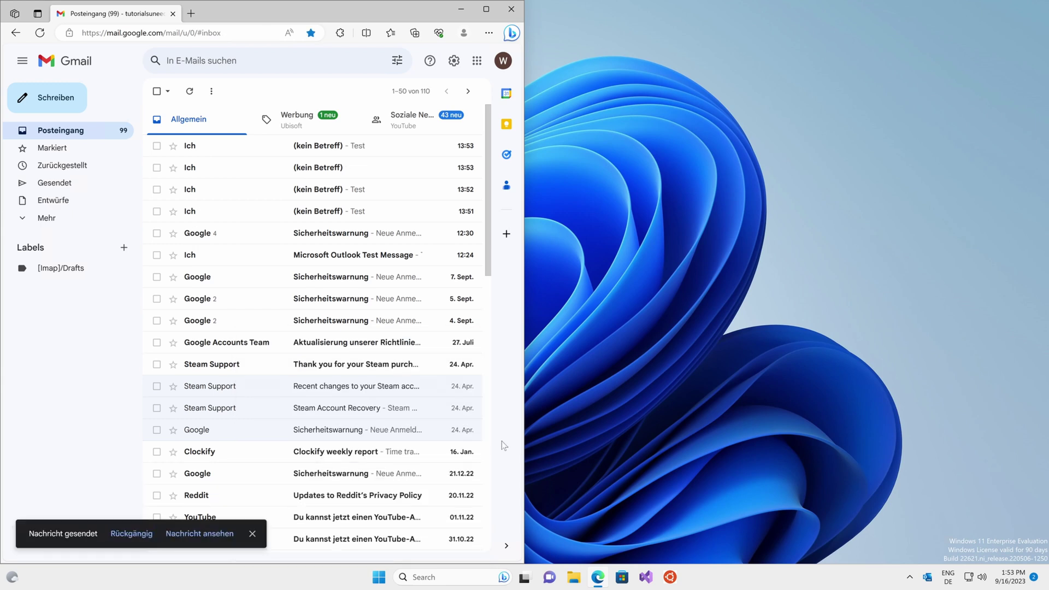